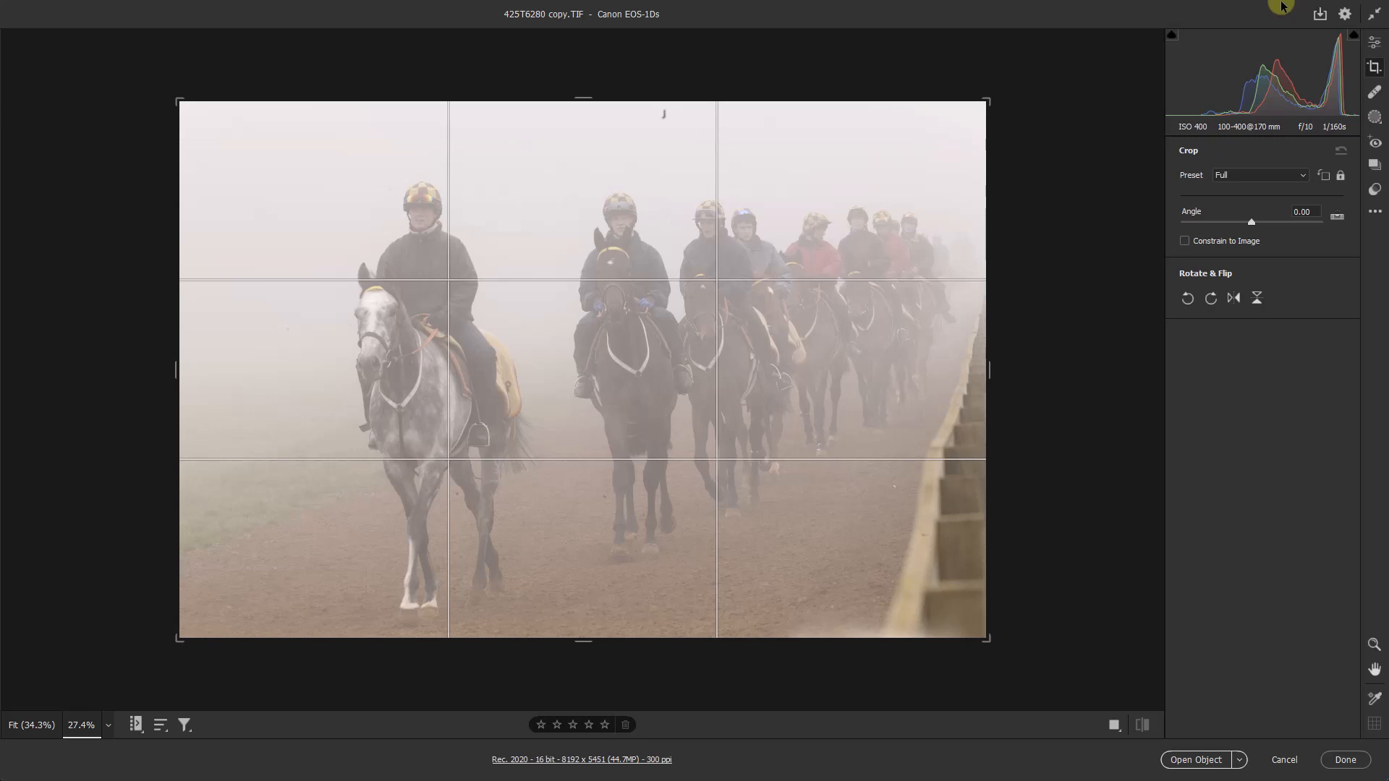
Unlock the crop's aspect ratio and trim the sky along the photo's upper edge, cropping to 8192 x 5098 pixels
key("a")
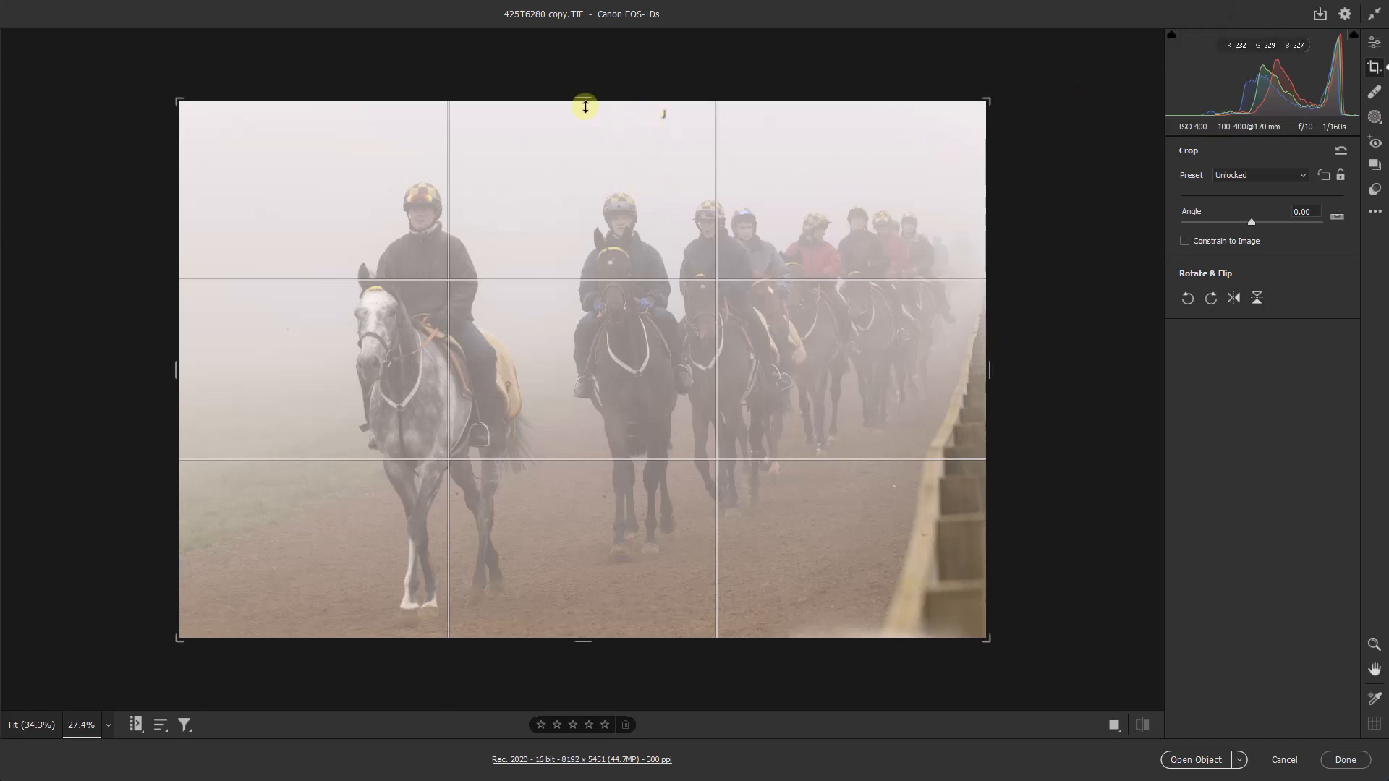
left_click_drag(587, 100, 575, 119)
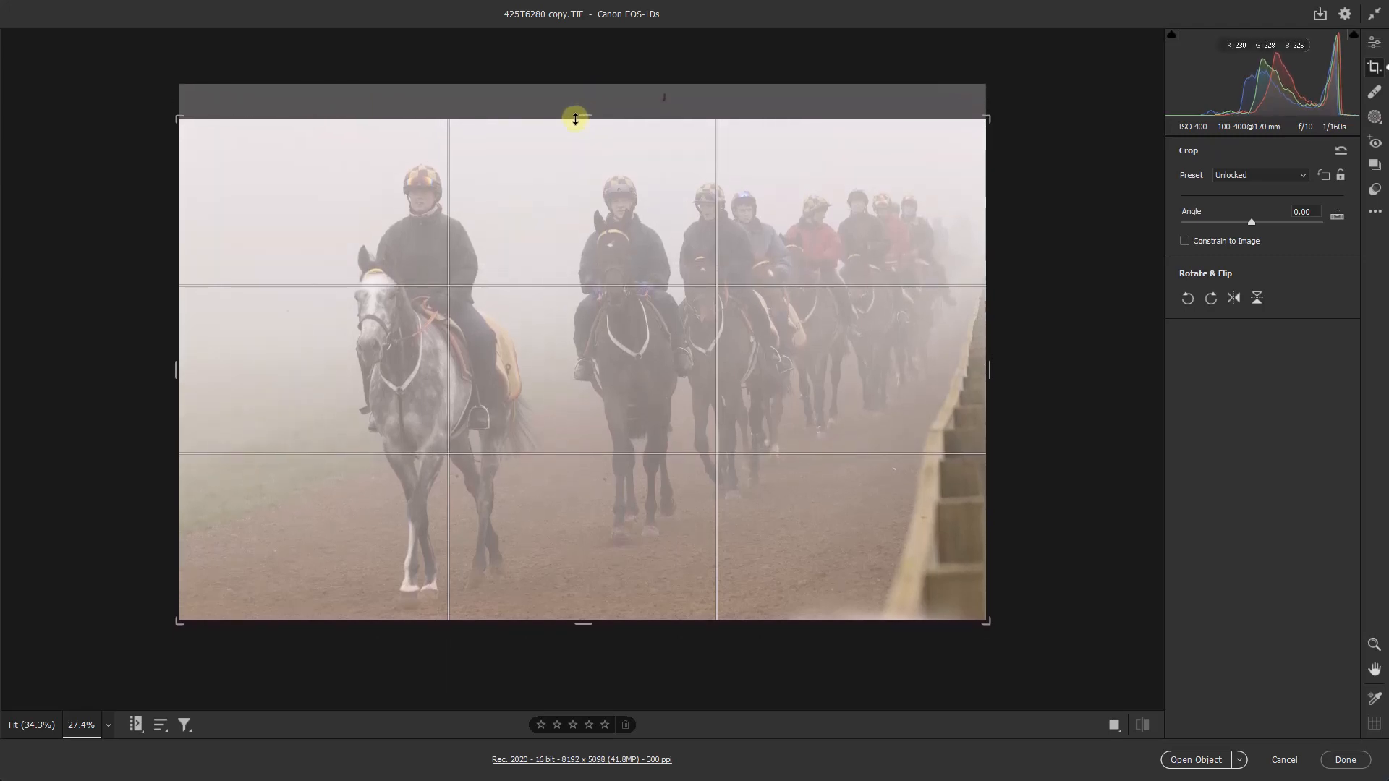
key("Return")
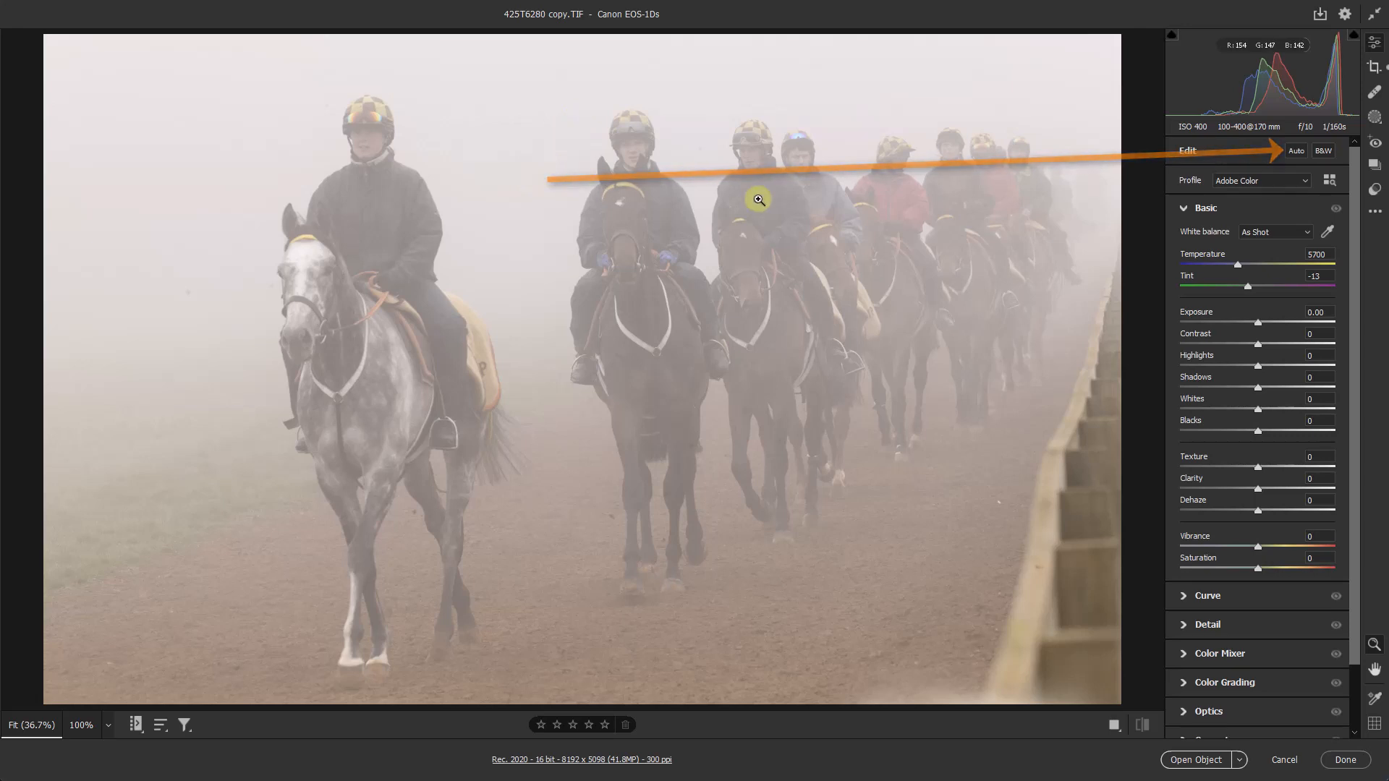
Apply automatic tone adjustments to the photo and set the exposure to -0.05
left_click(1297, 151)
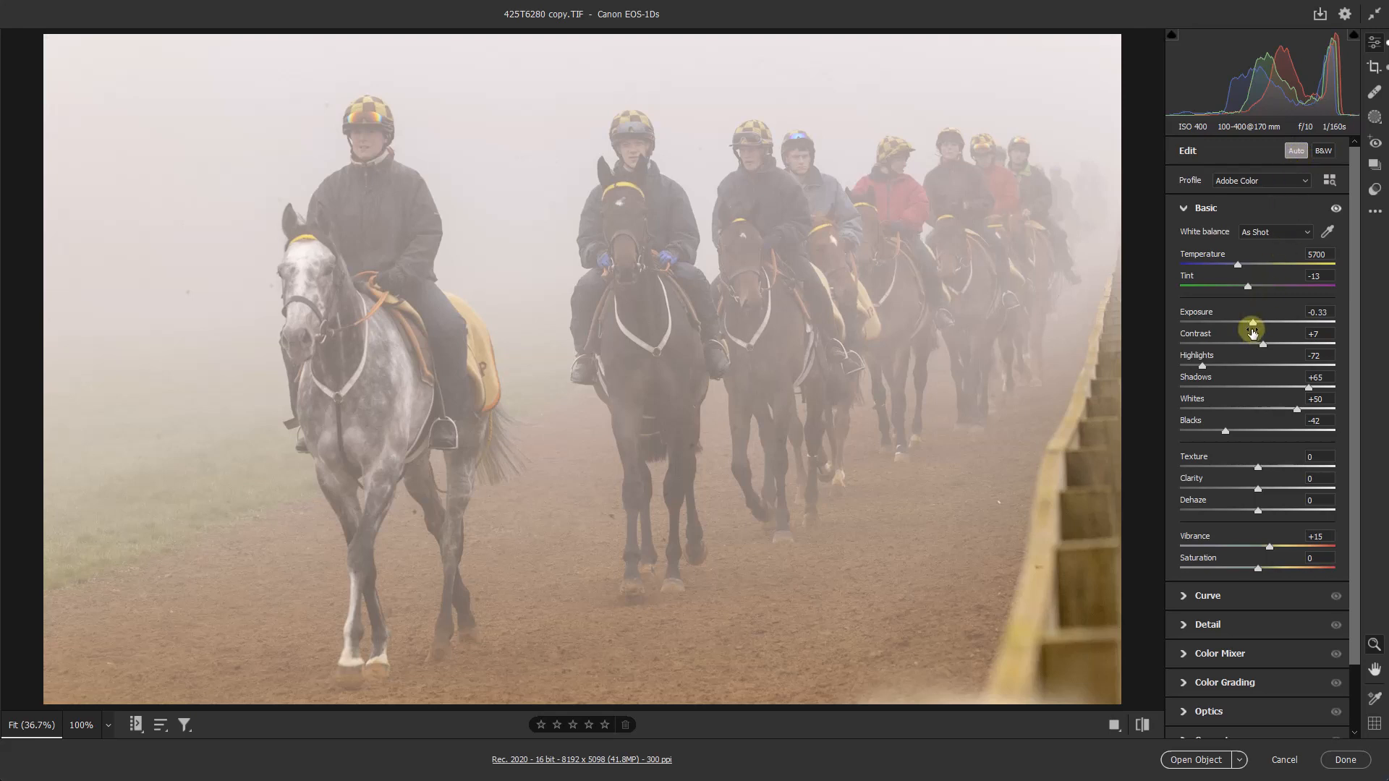
left_click_drag(1252, 325, 1256, 321)
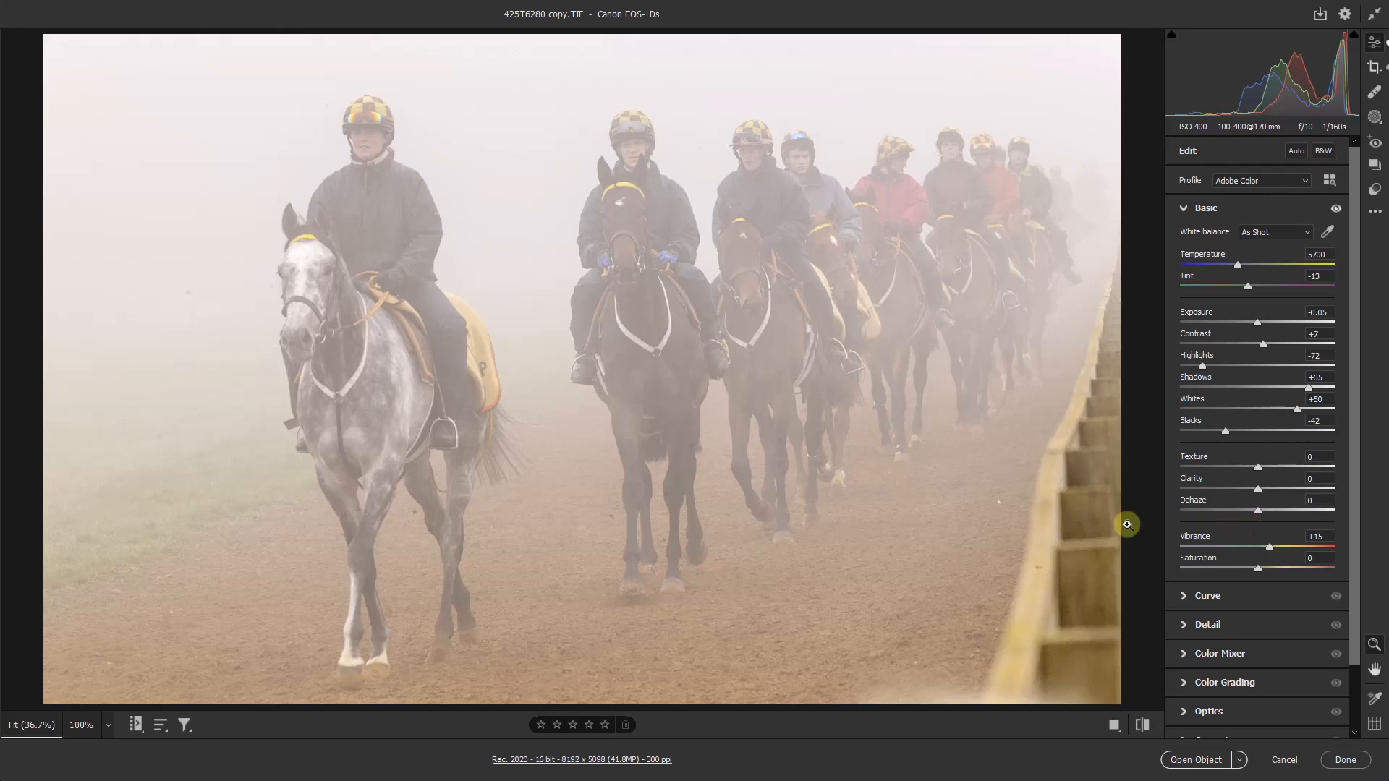
Inspect the noise at 200% around the front rider's leg, and compare the AI Denoise preview with and without the enhancement
right_click(394, 194)
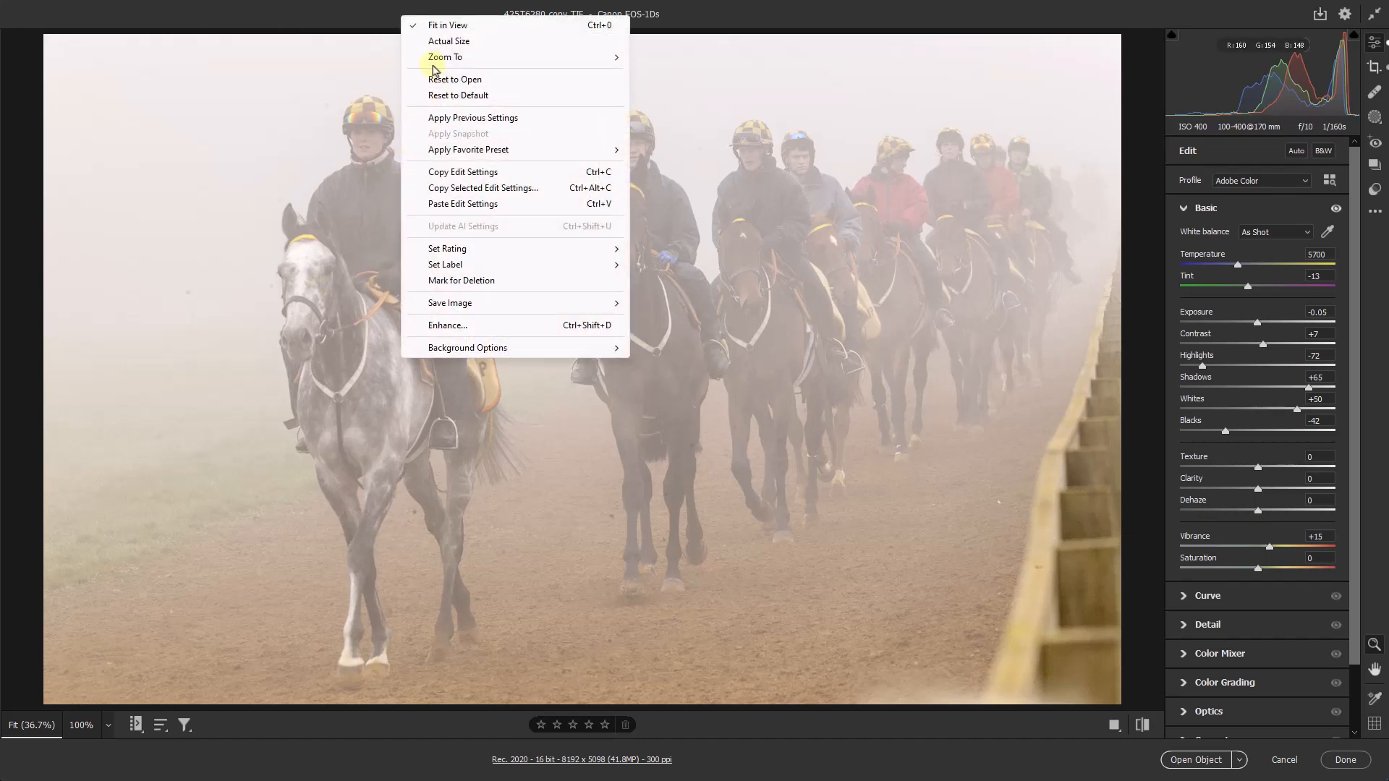
mouse_move(443, 61)
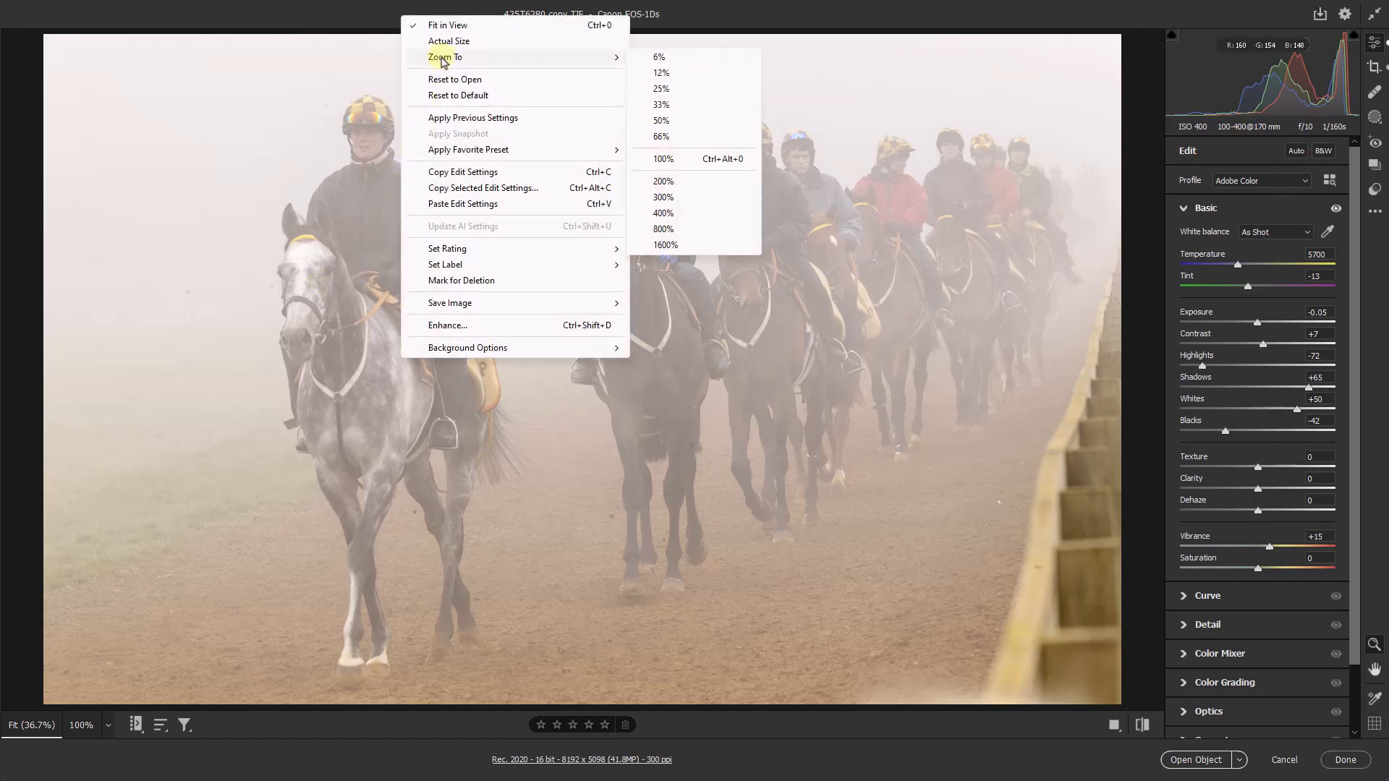
left_click(672, 182)
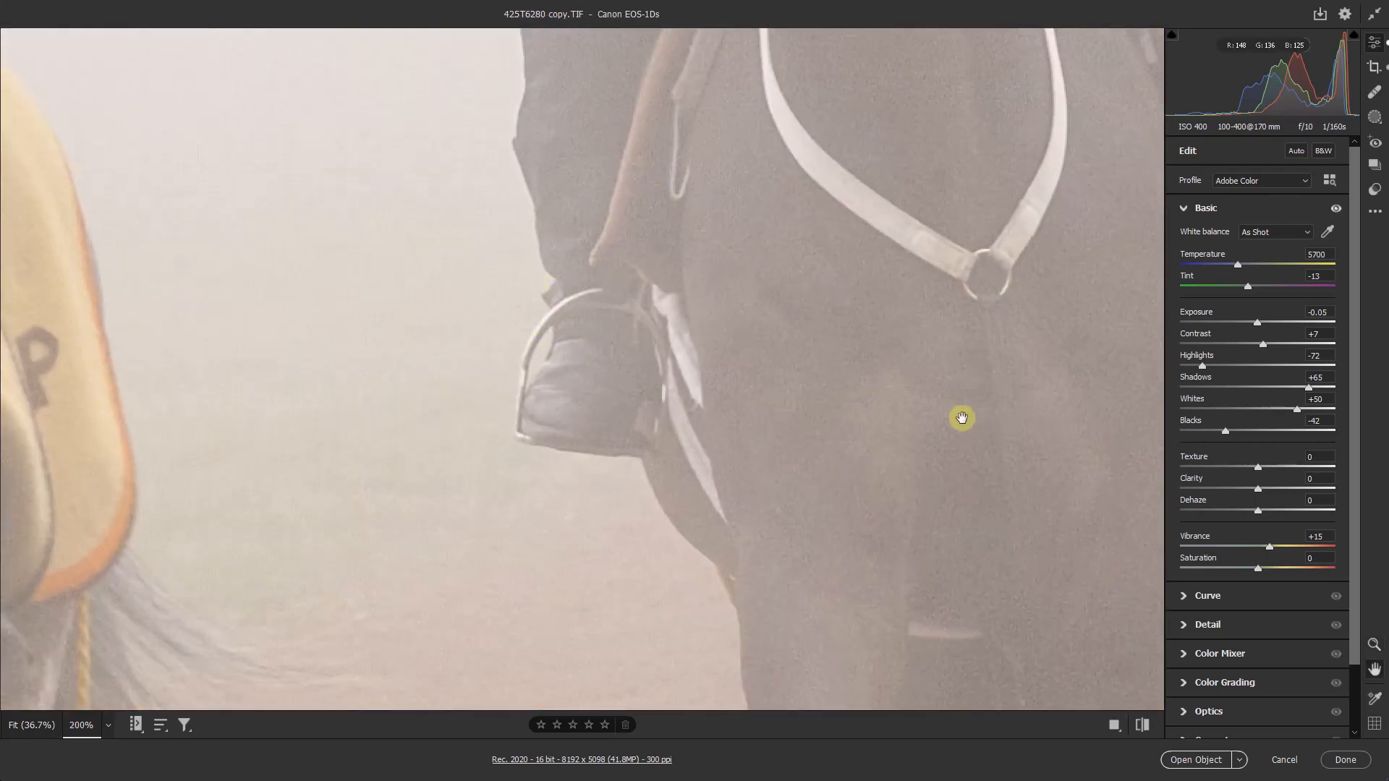
left_click_drag(961, 415, 1134, 288)
left_click_drag(328, 400, 805, 481)
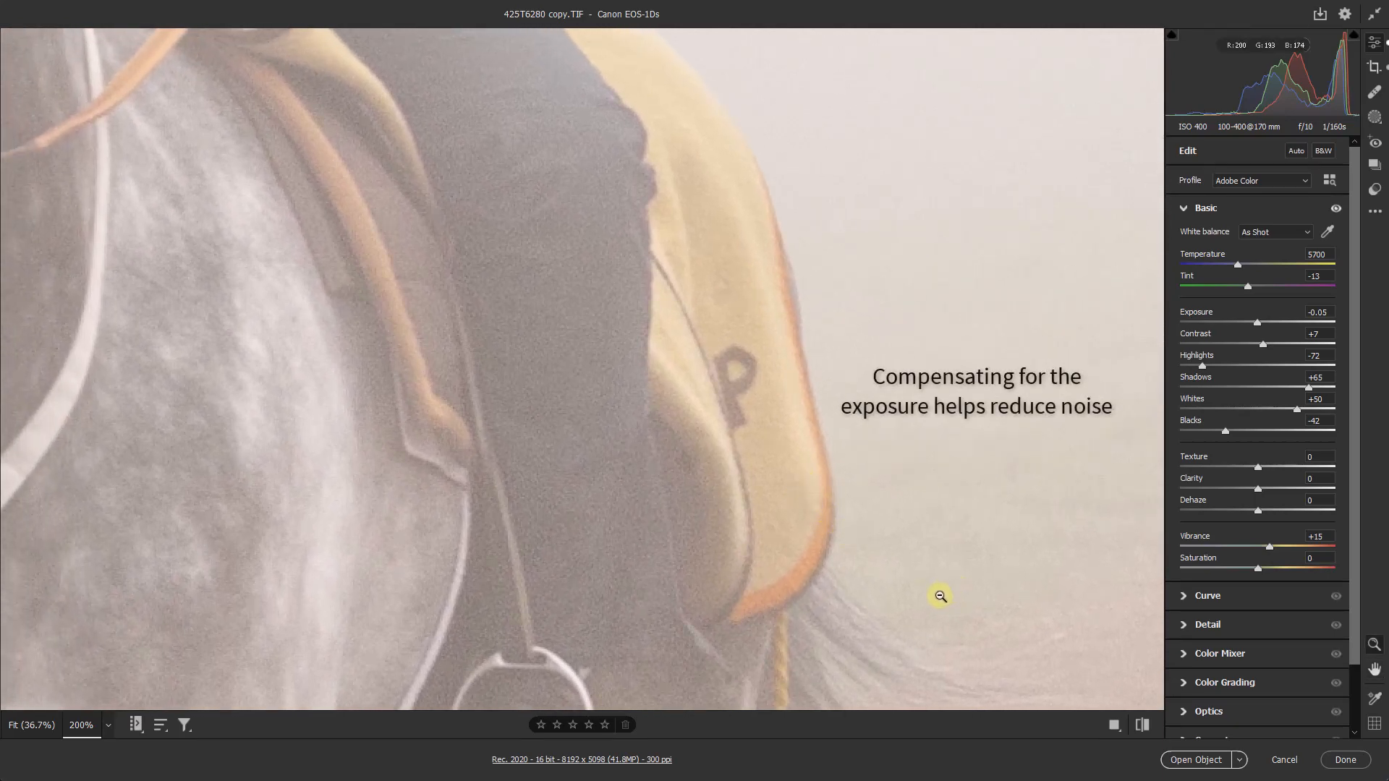
left_click(1183, 624)
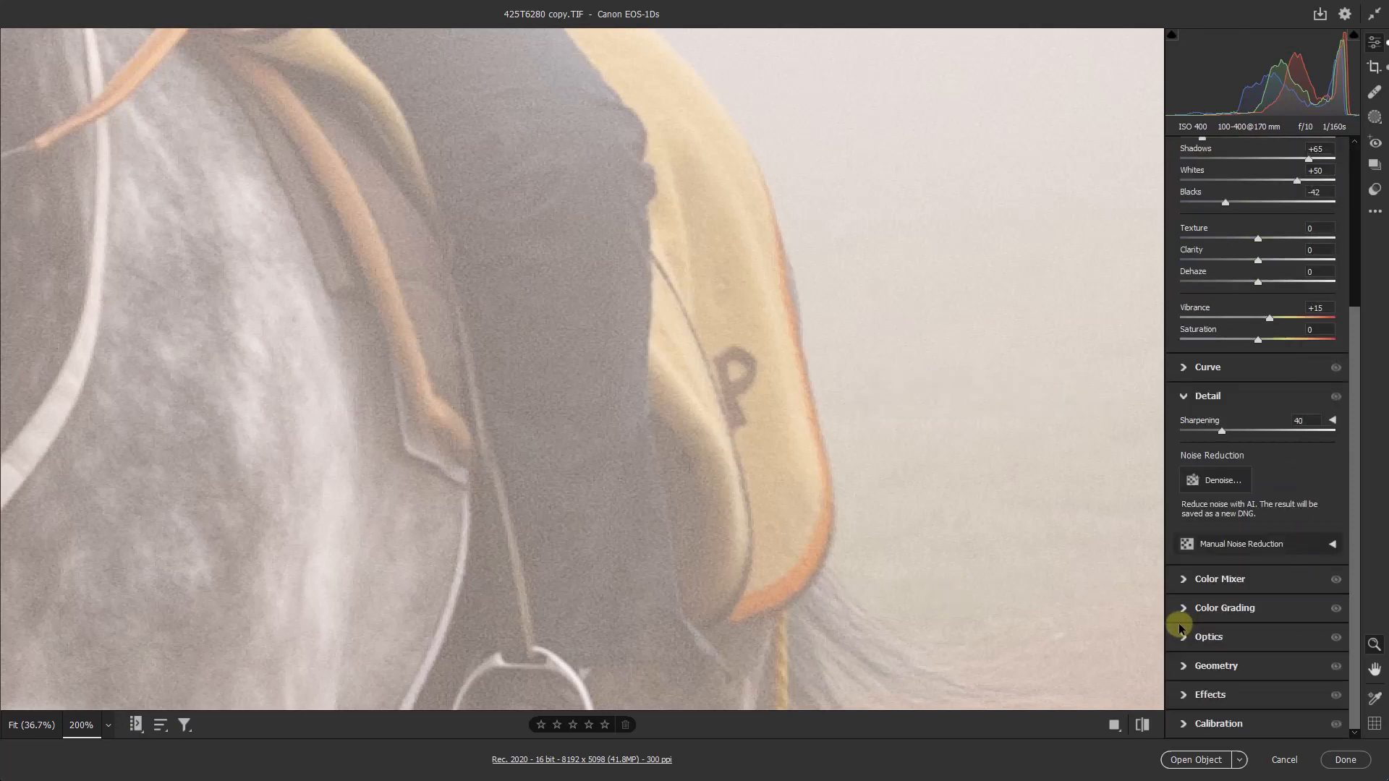
left_click(1193, 480)
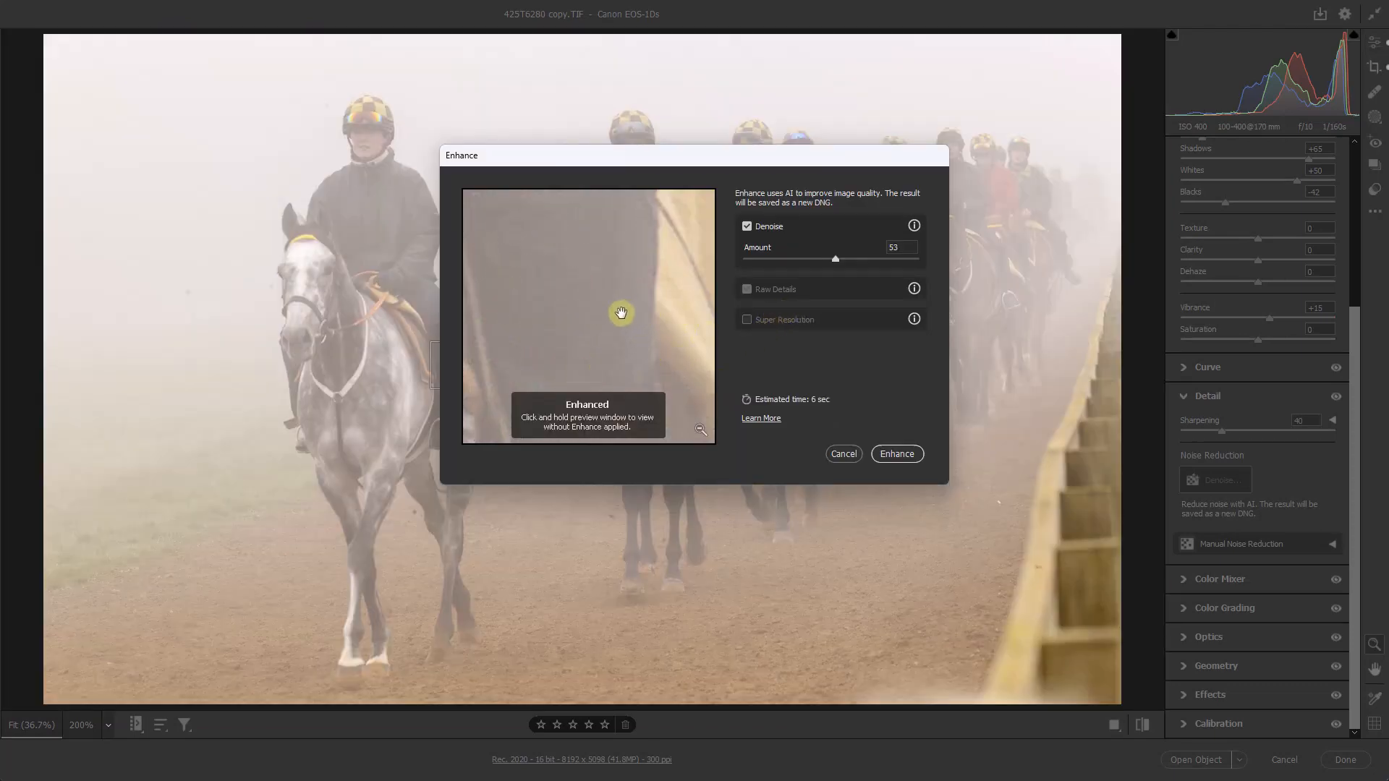
left_click(624, 310)
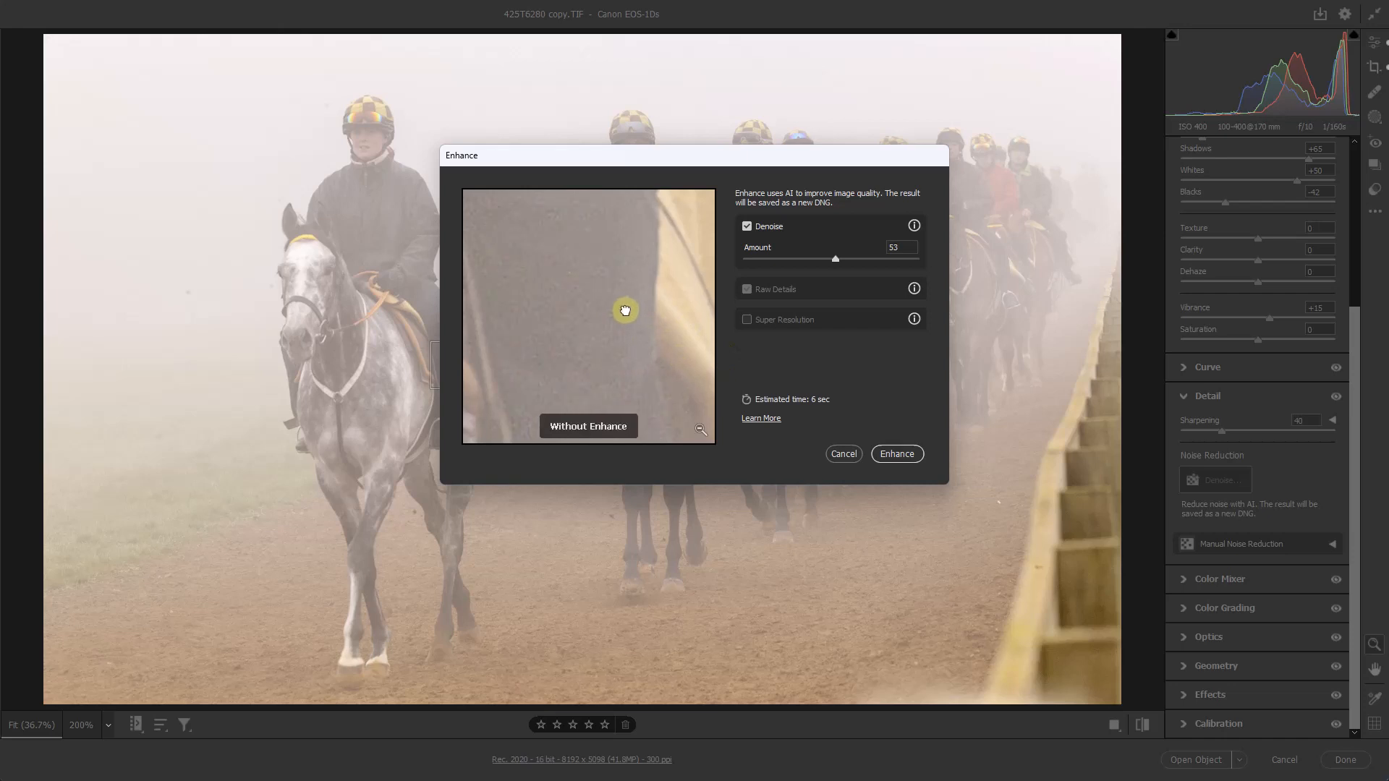
Set the Denoise amount to 35, check the preview against the unenhanced version, and create the enhanced image
left_click(808, 259)
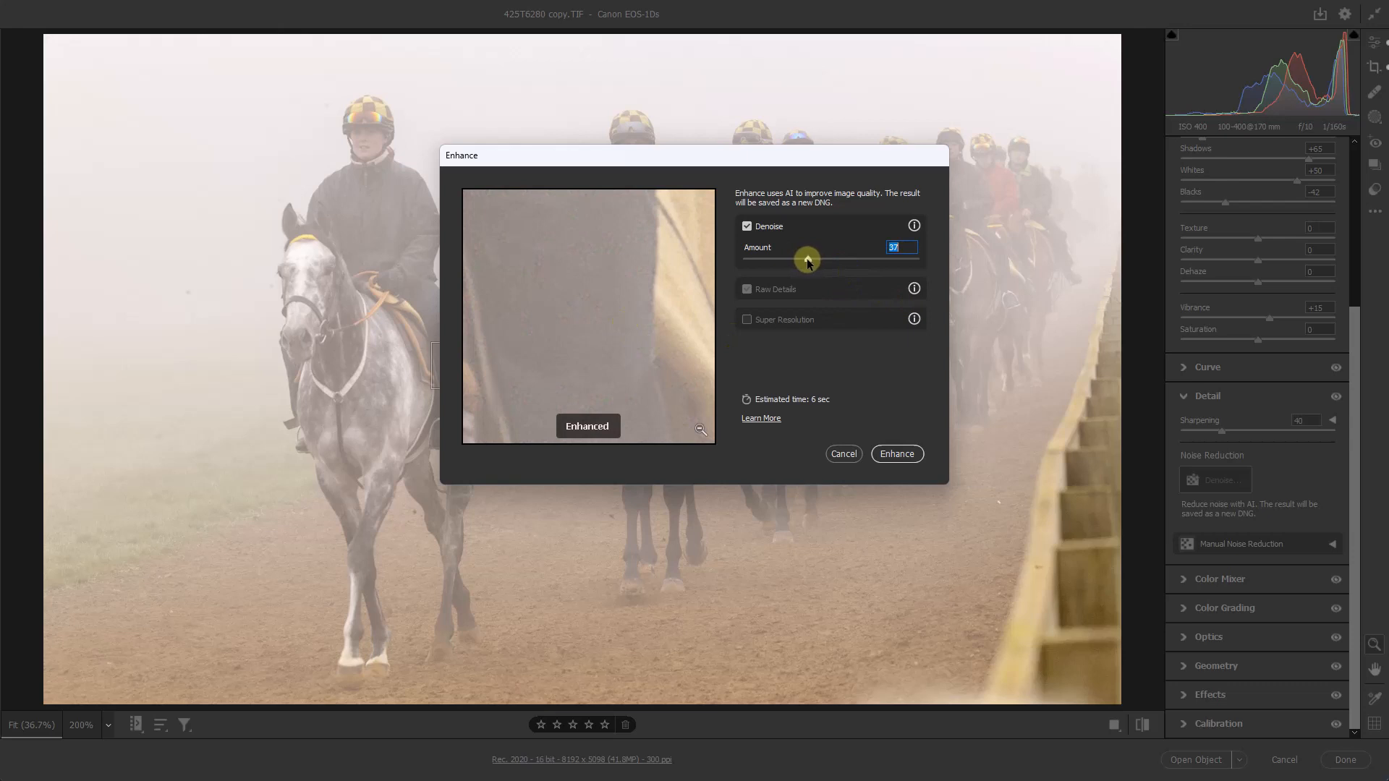
left_click_drag(808, 261, 802, 265)
left_click(602, 308)
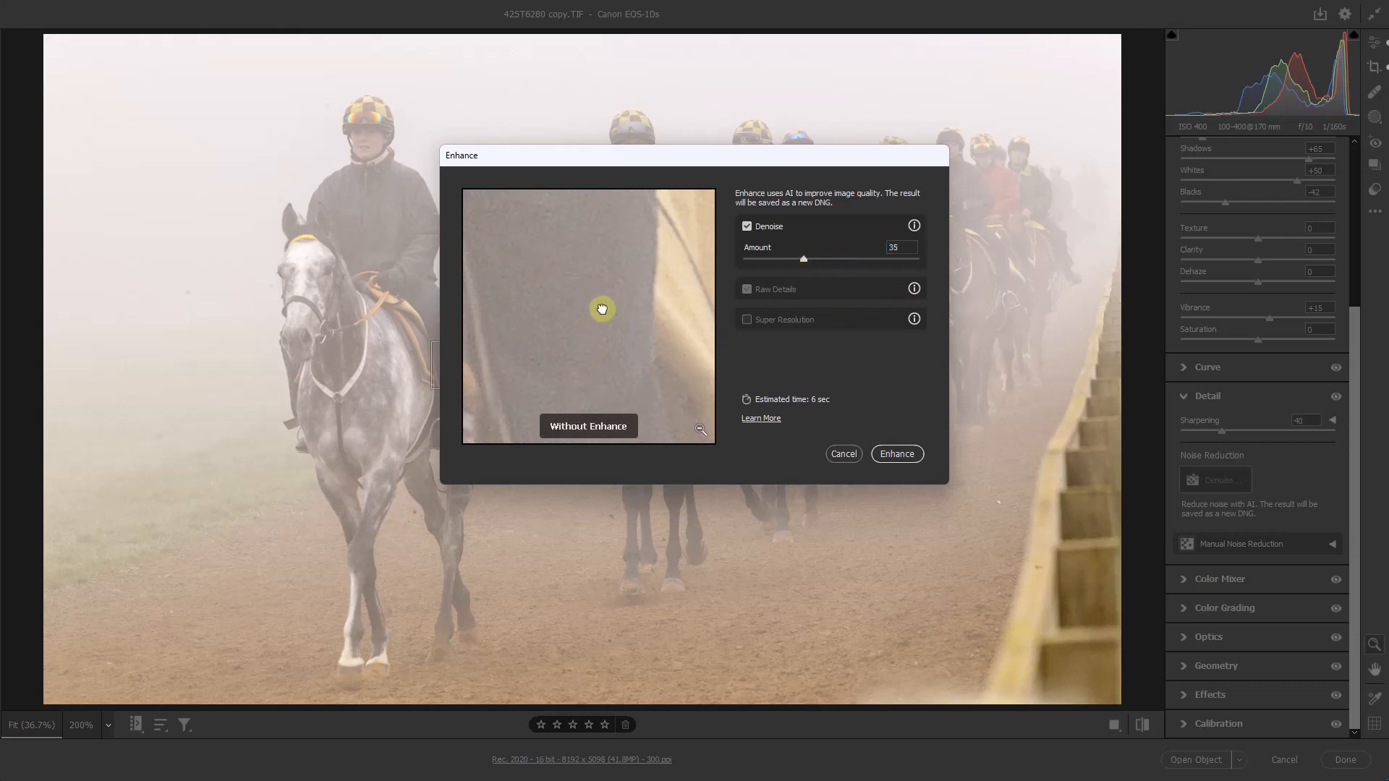
left_click_drag(602, 309, 604, 332)
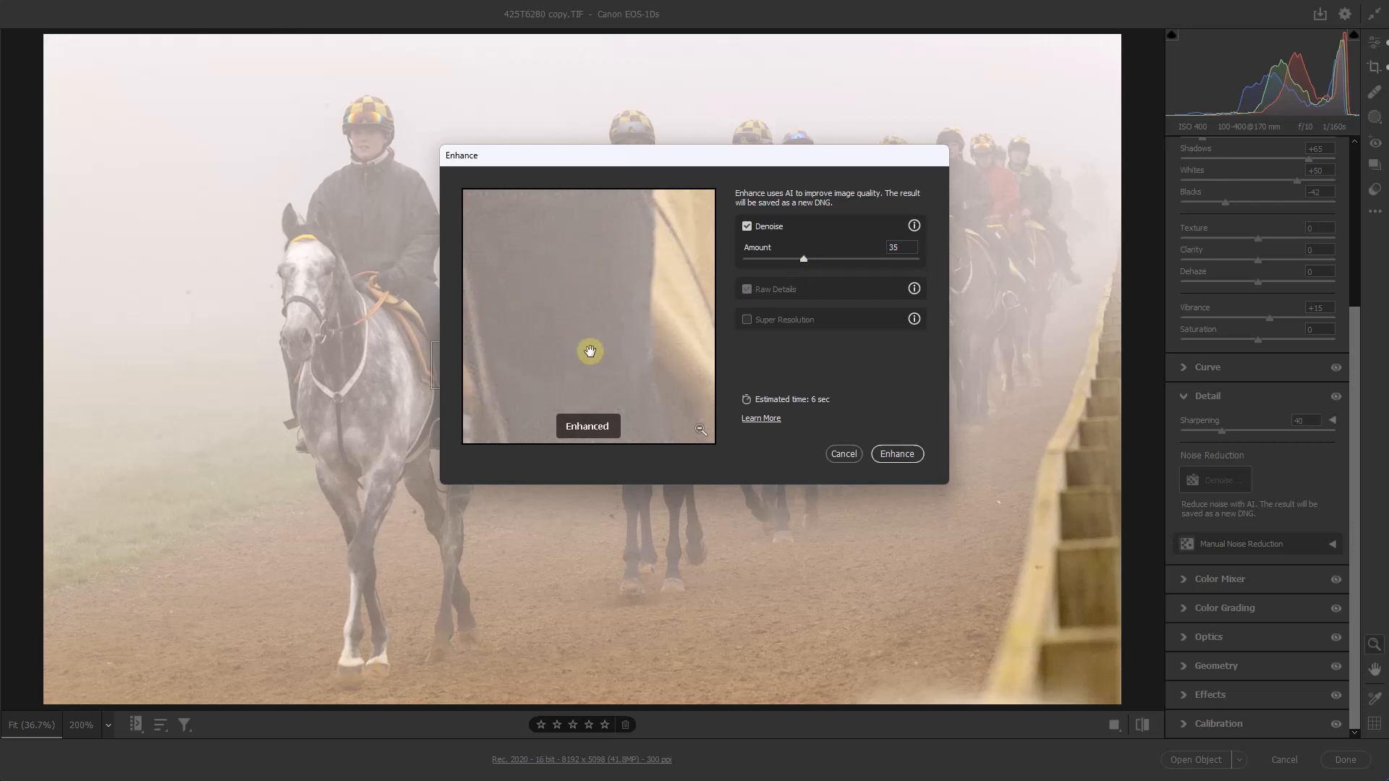
left_click(896, 454)
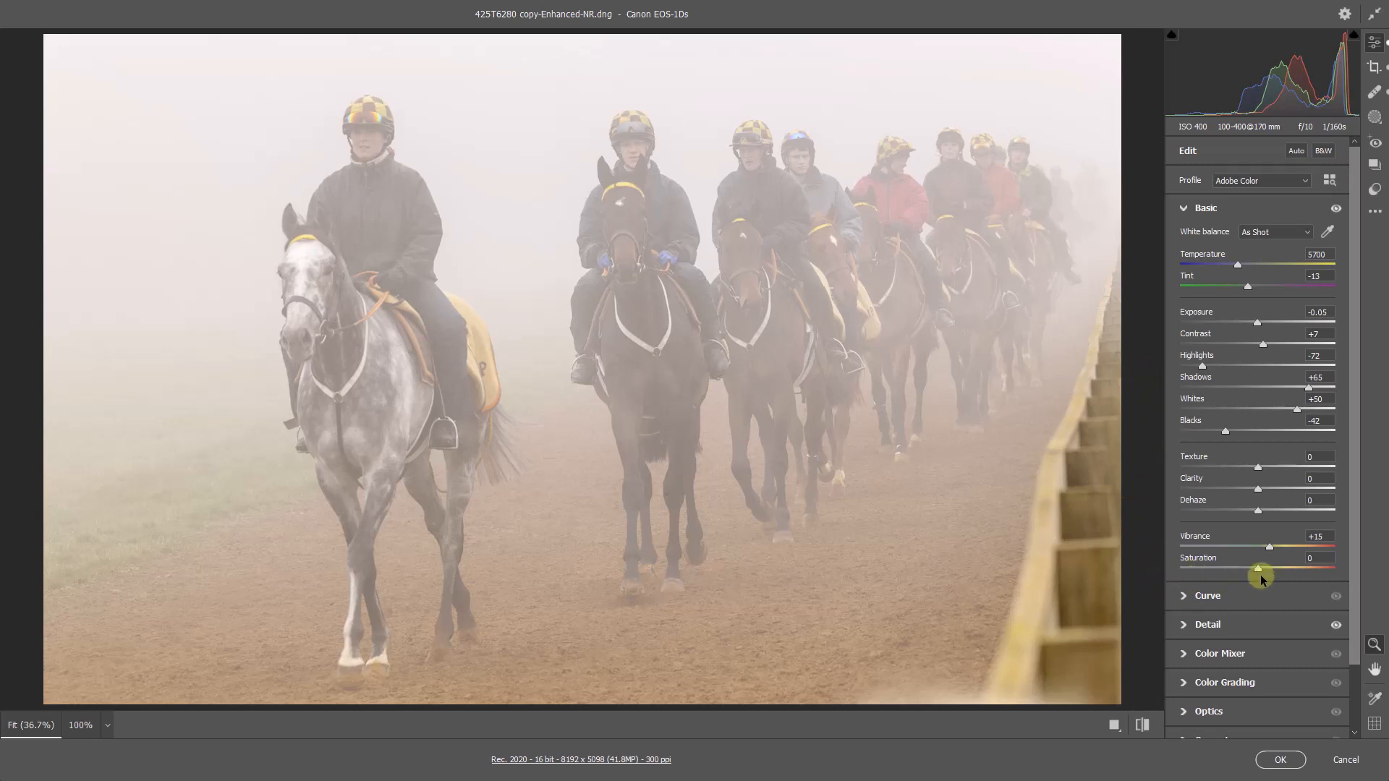
Set the saturation to -100 to make the photo monochrome
left_click_drag(1256, 570, 1179, 568)
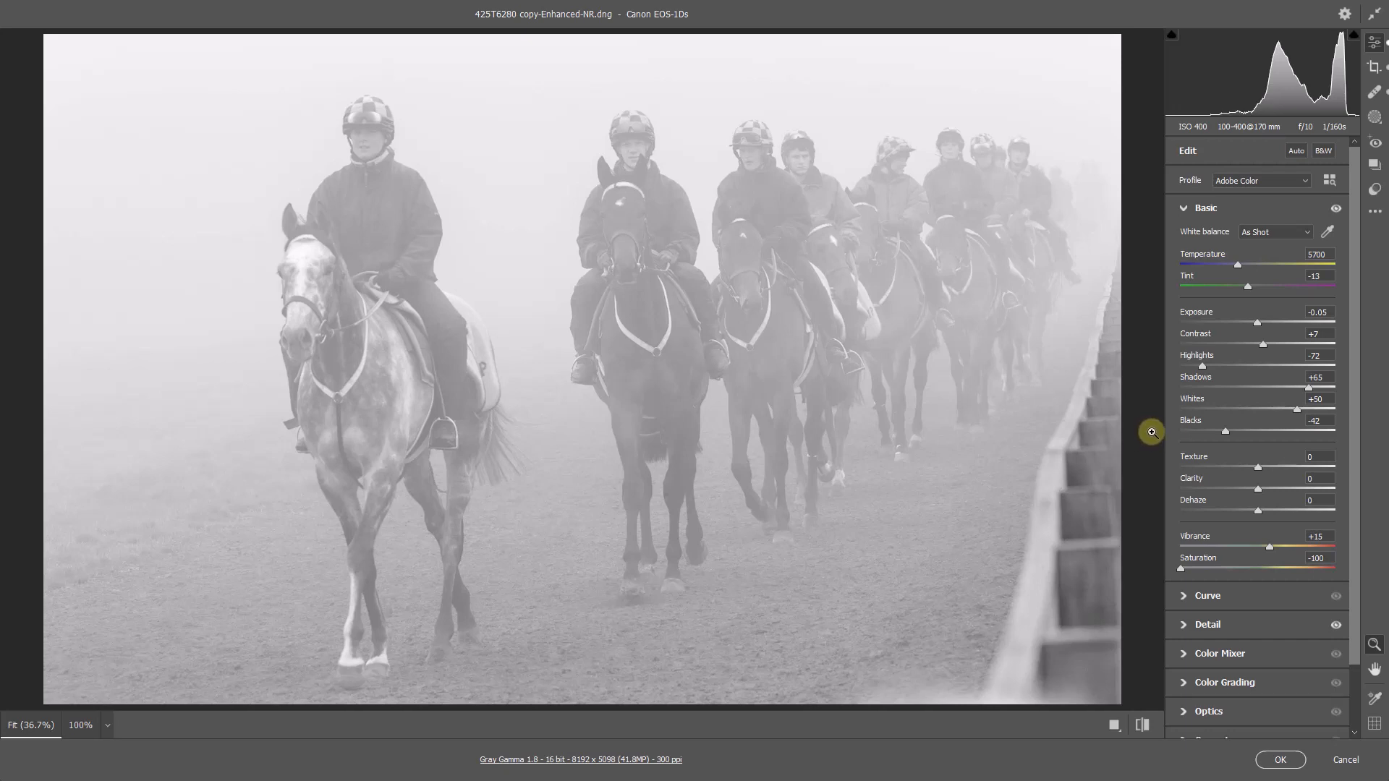
Try softening the photo with Clarity at -31 and Dehaze at -27, and reset the sliders to 0
left_click(1232, 490)
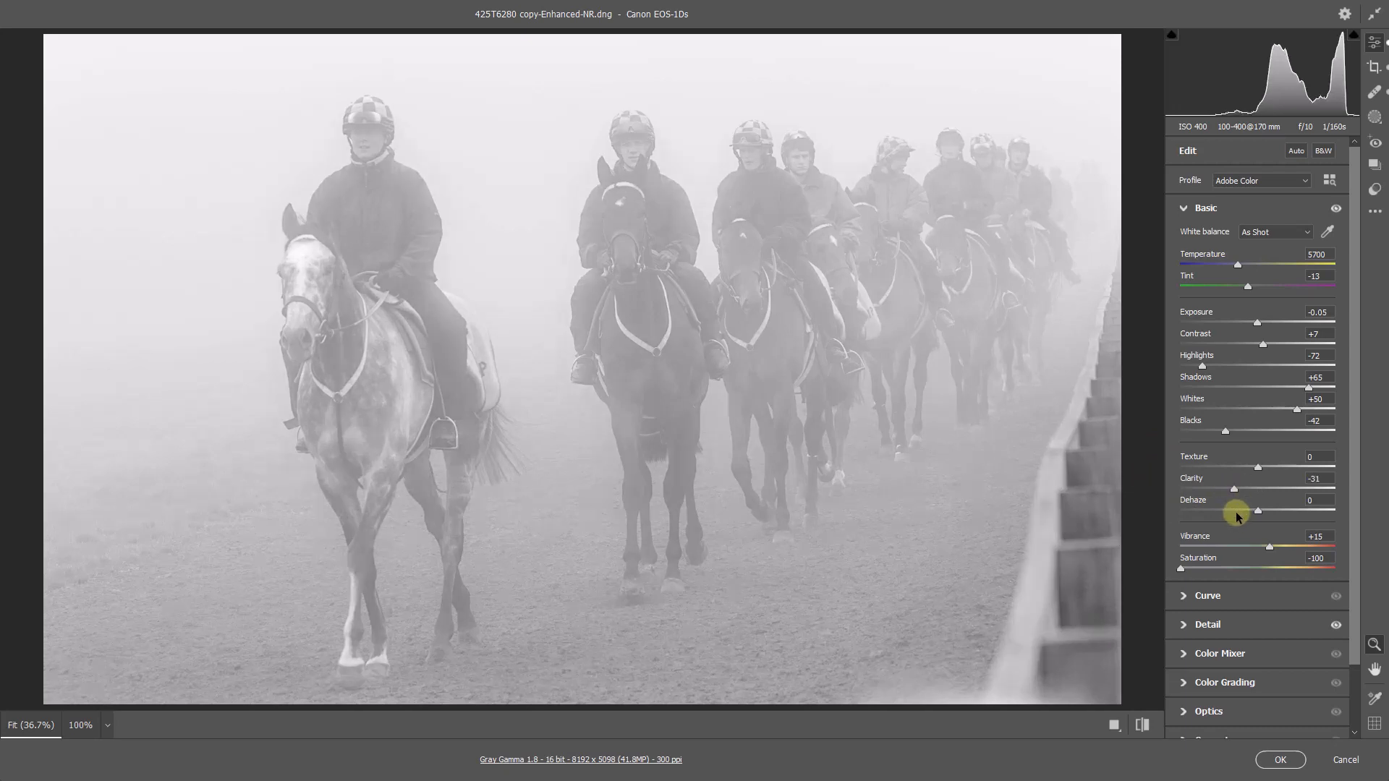
left_click(1236, 509)
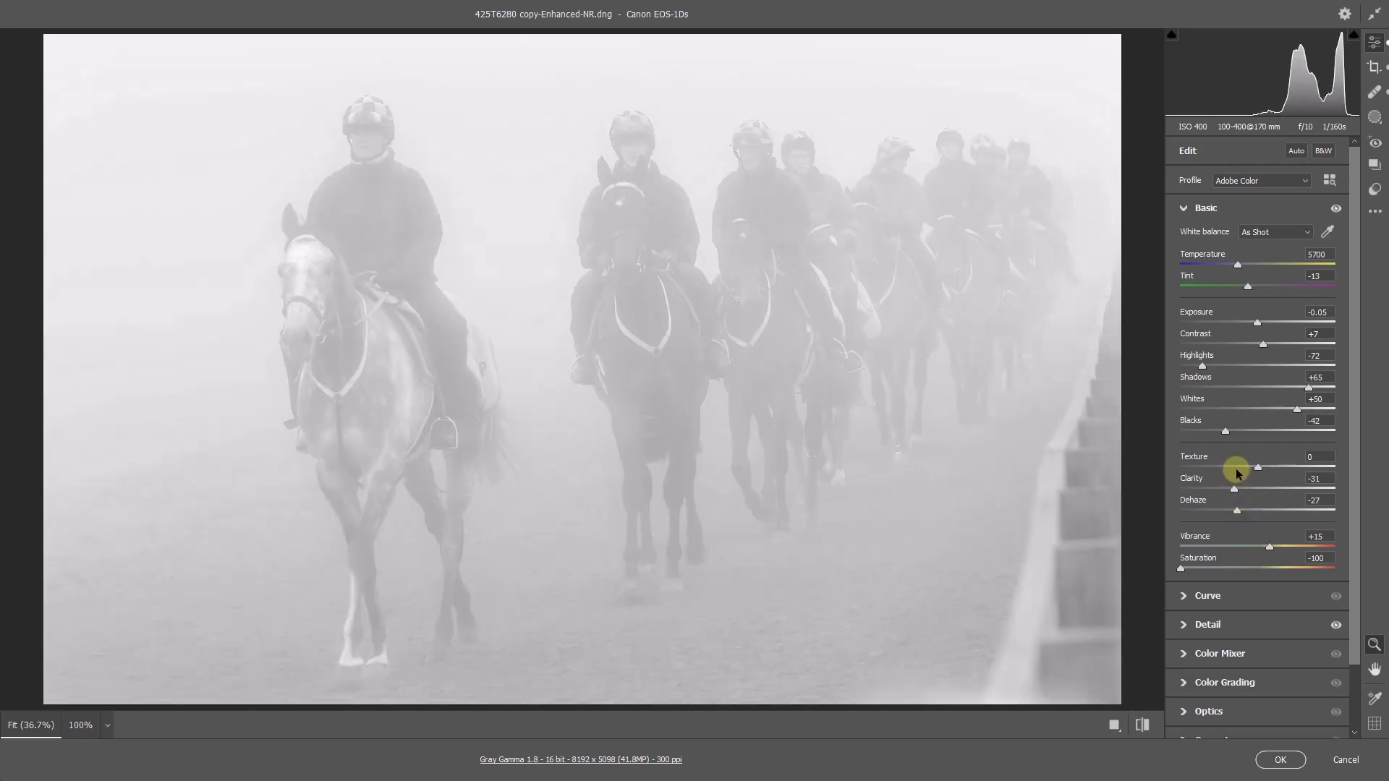
left_click(1235, 467)
double_click(1234, 467)
double_click(1234, 490)
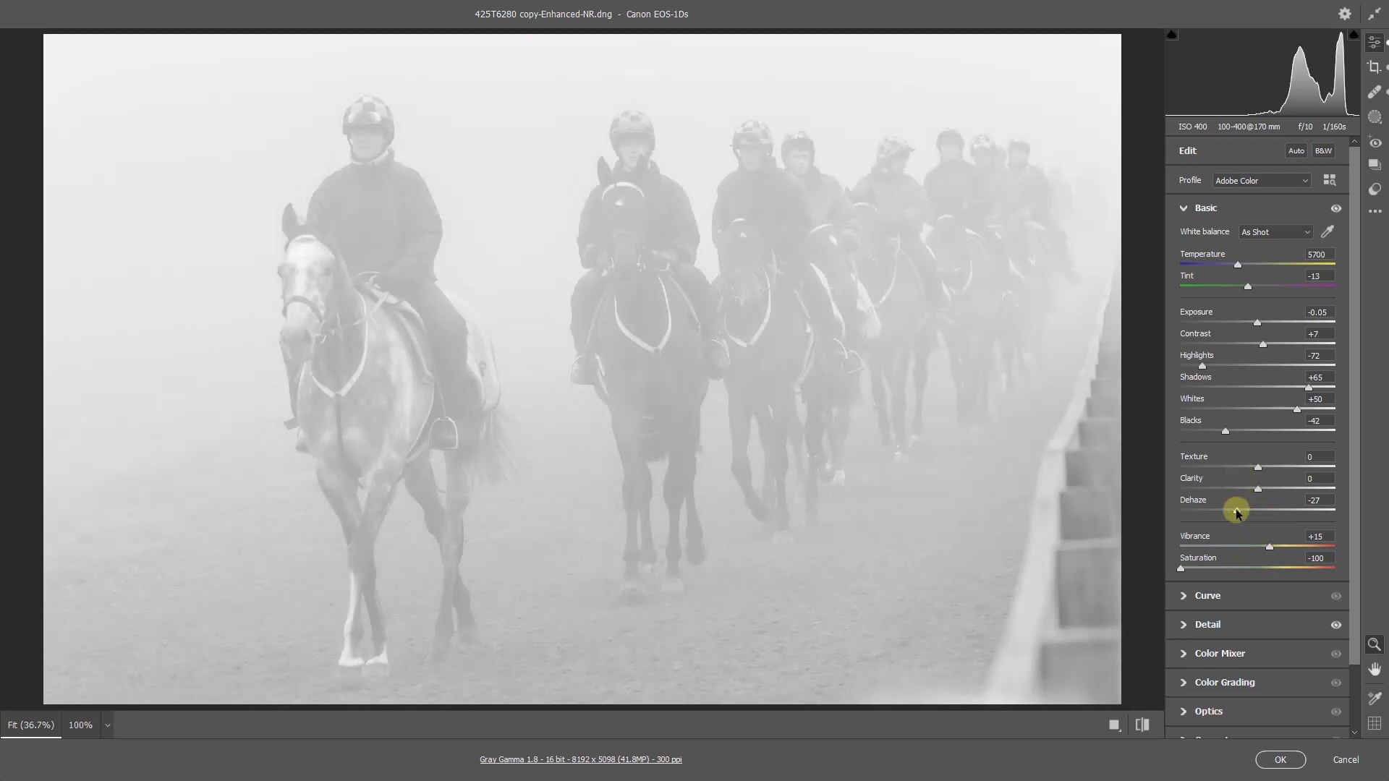
double_click(1236, 510)
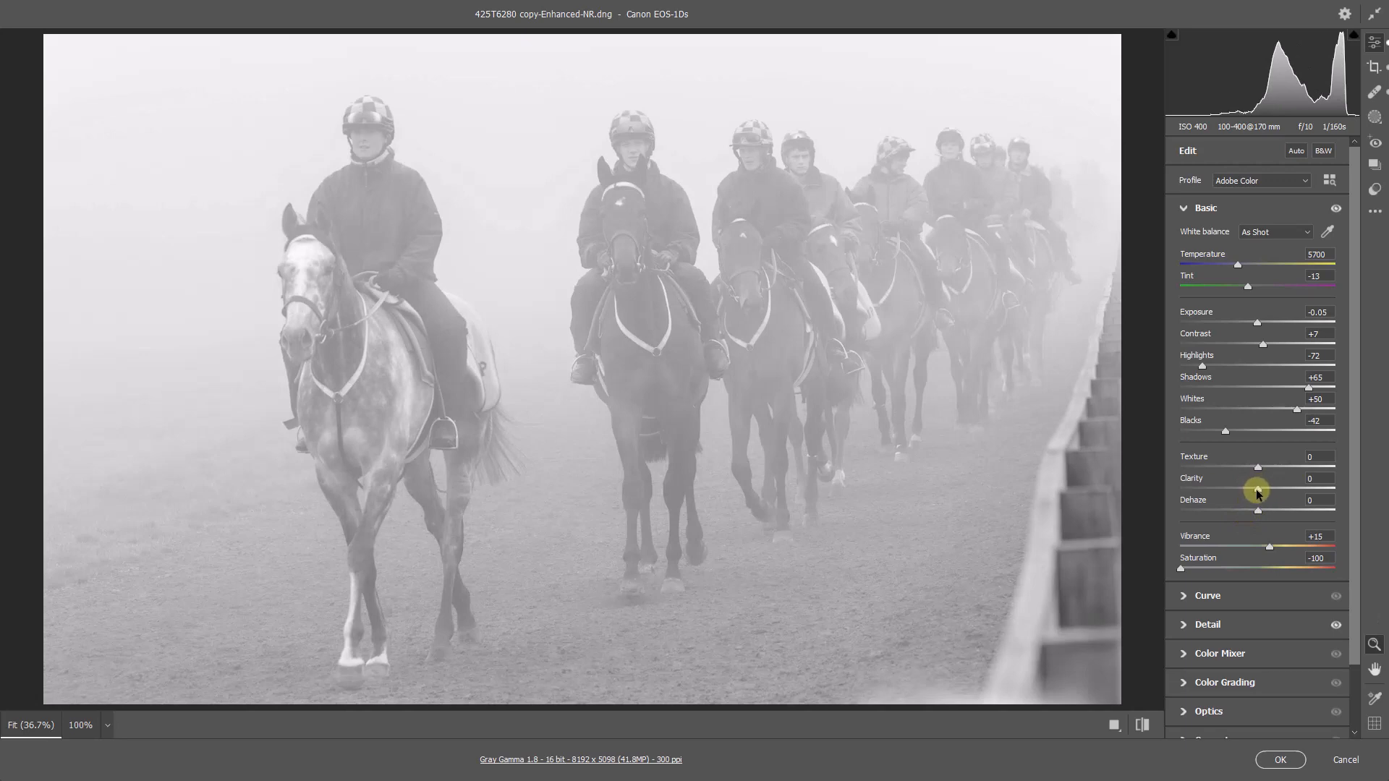
left_click_drag(1256, 491, 1239, 495)
mouse_move(1243, 491)
left_mouse_down()
mouse_move(1240, 502)
mouse_move(1258, 499)
left_mouse_up()
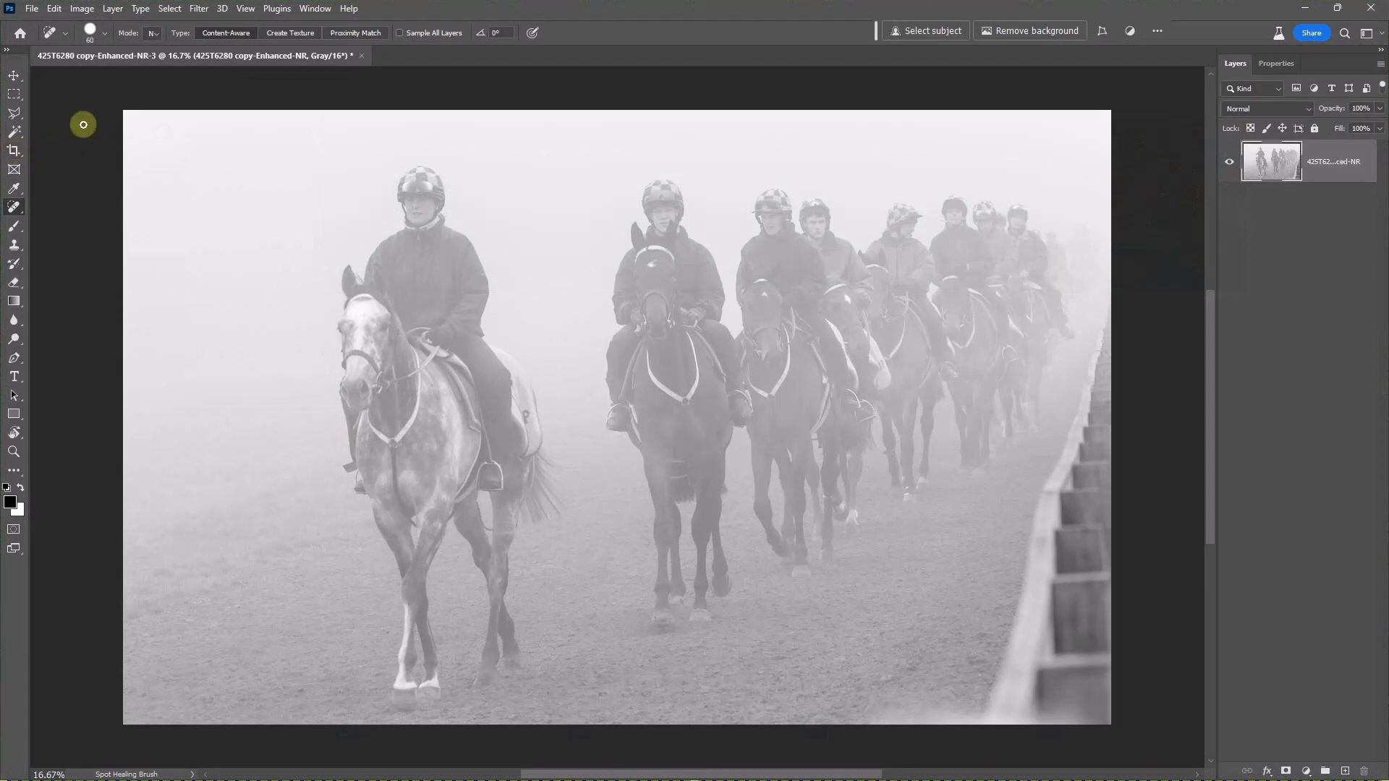
Extend the canvas beyond the photo's left and lower edges with the Crop tool, leaving transparent strips
left_click(14, 149)
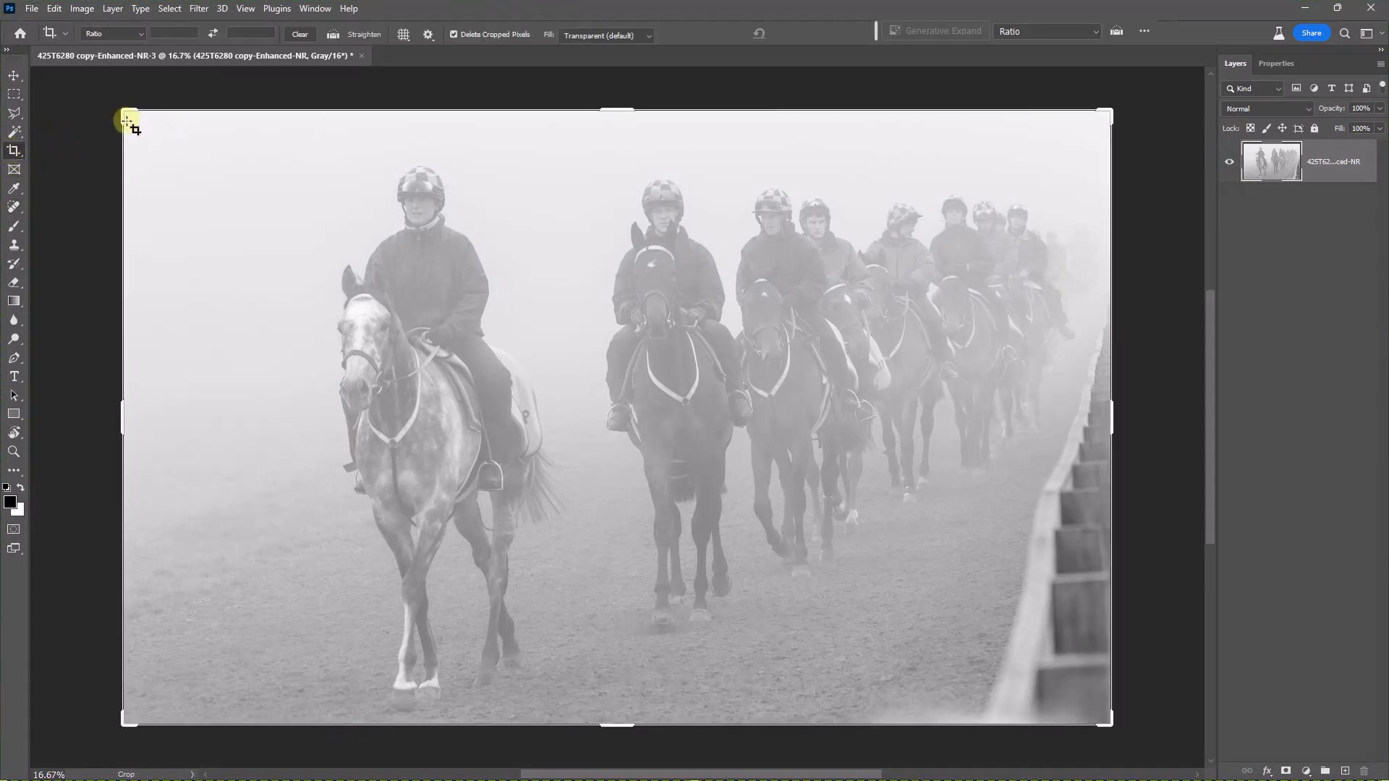
left_click(166, 166)
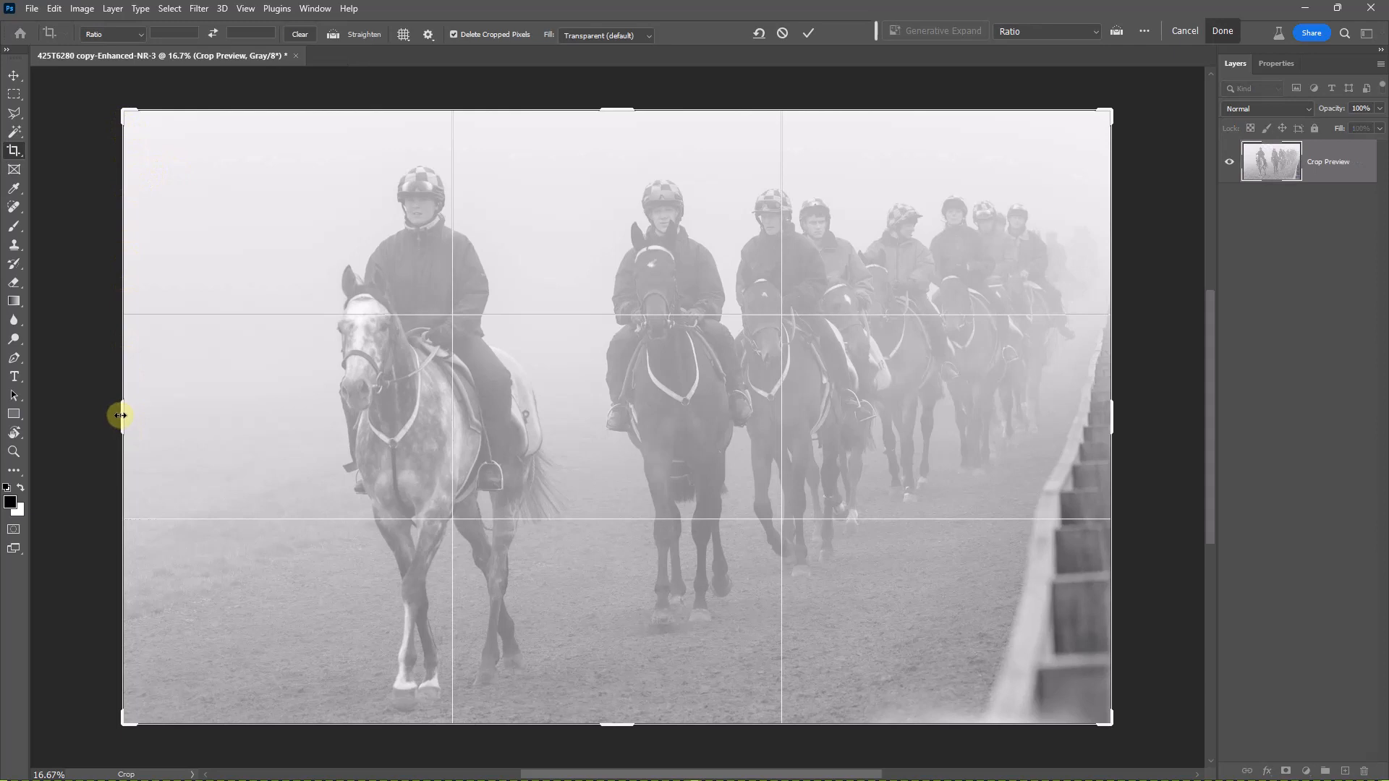
left_click_drag(120, 415, 97, 415)
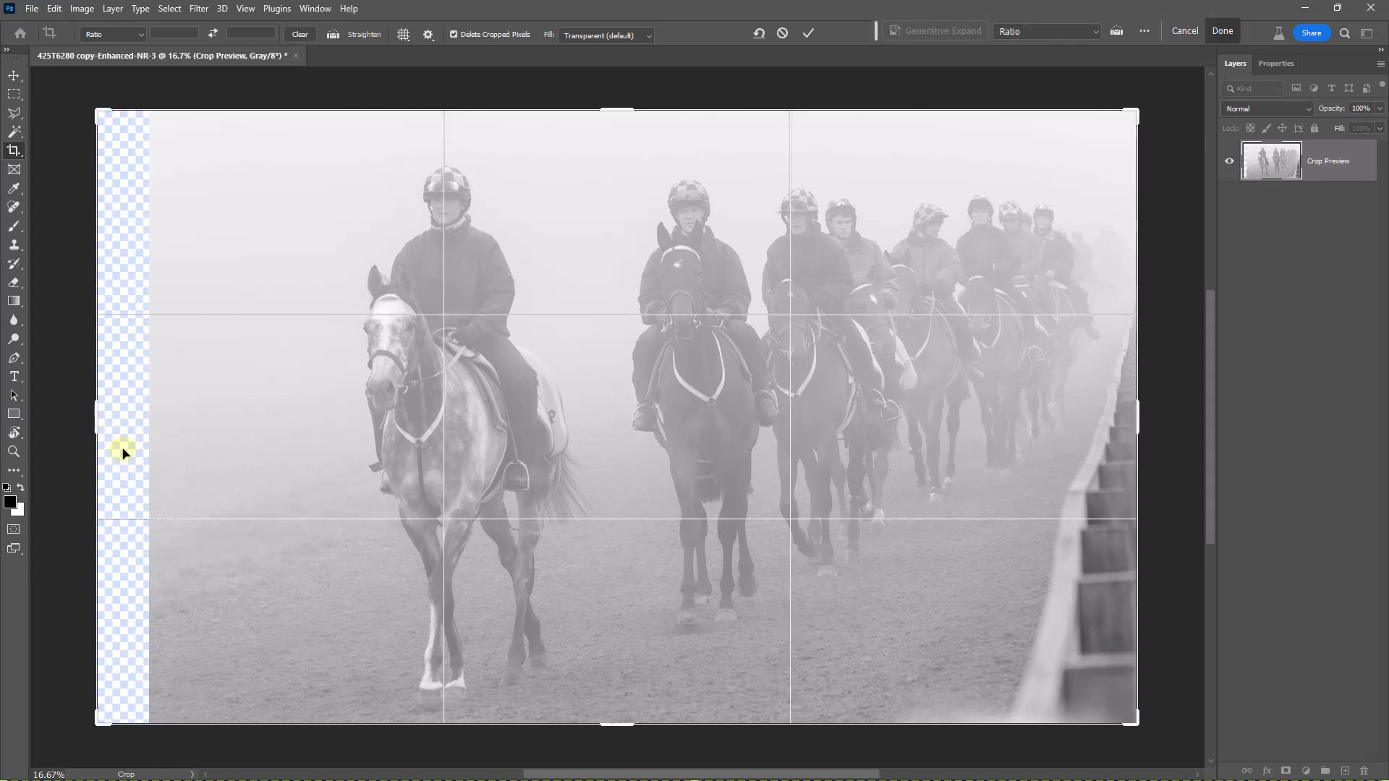
left_click_drag(617, 725, 616, 740)
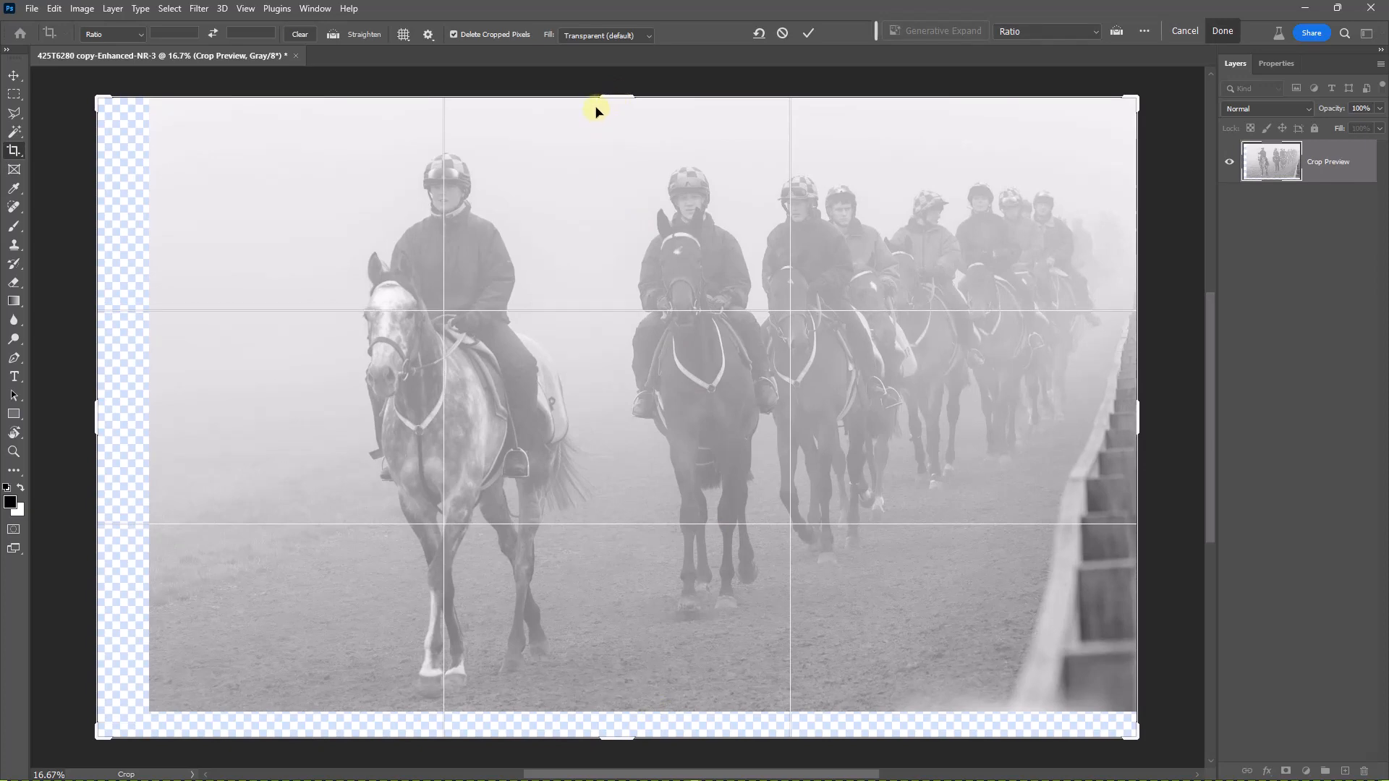
key("Return")
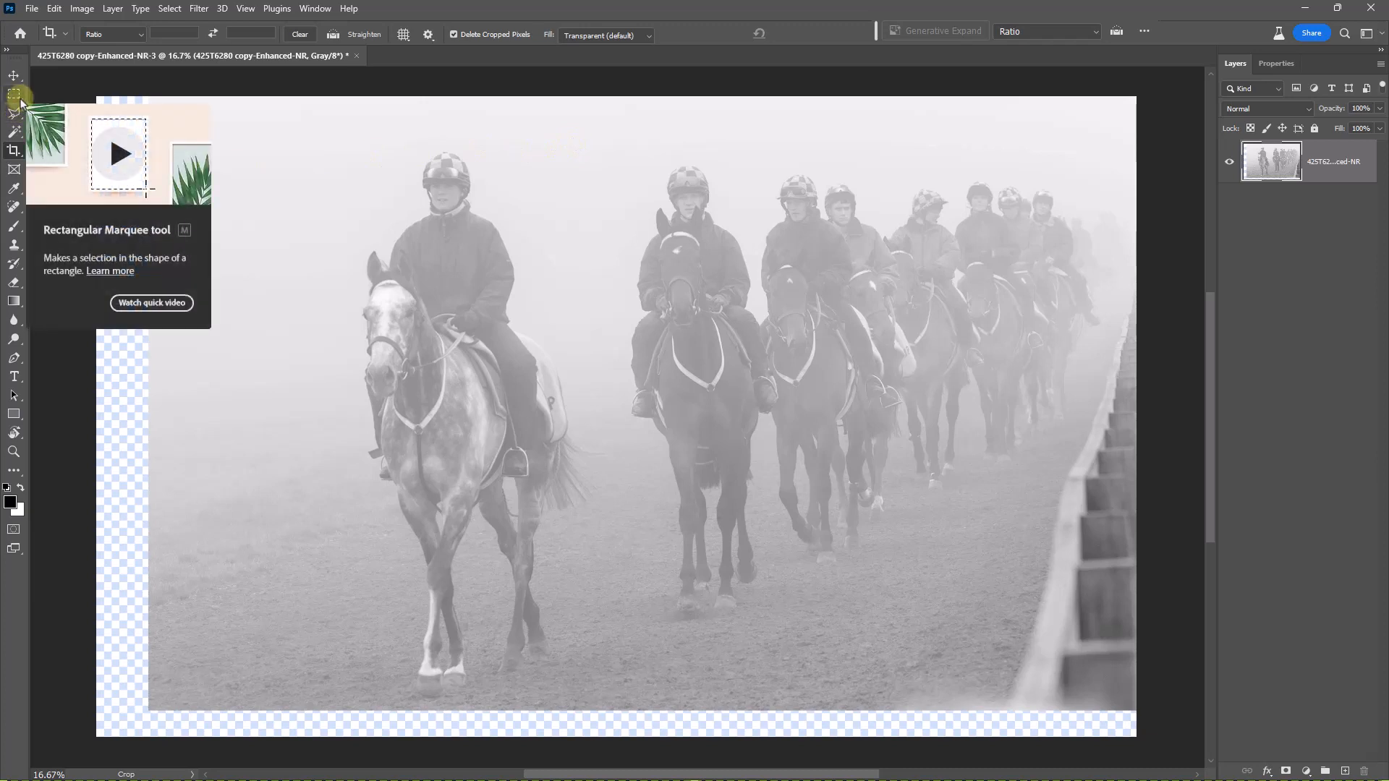
Select the transparent strip below the photo with the Rectangular Marquee, slightly overlapping the image across its full width
left_click(20, 101)
left_click(57, 96)
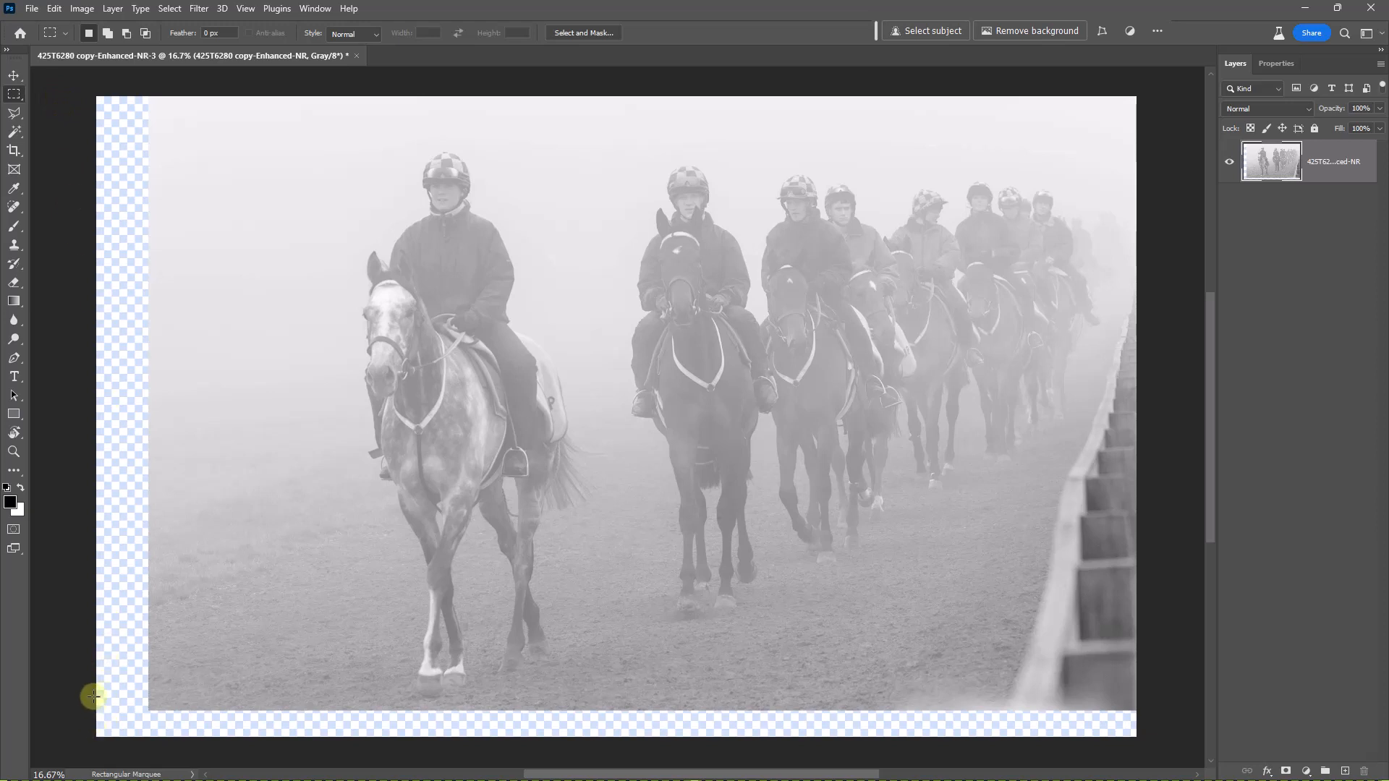
left_click_drag(90, 700, 1159, 753)
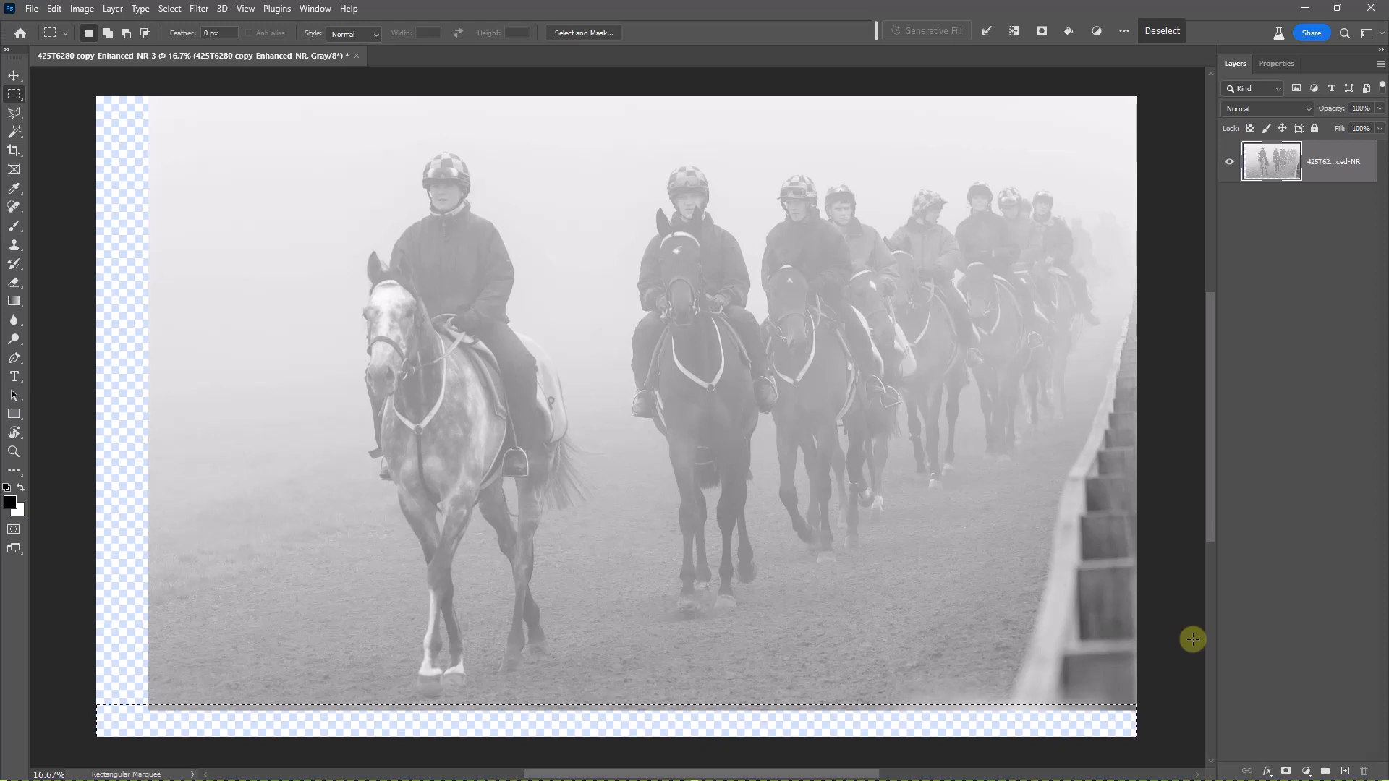
Convert the document to RGB Color and fill the selected lower strip with Generative Fill, using no prompt
left_click(83, 15)
mouse_move(89, 29)
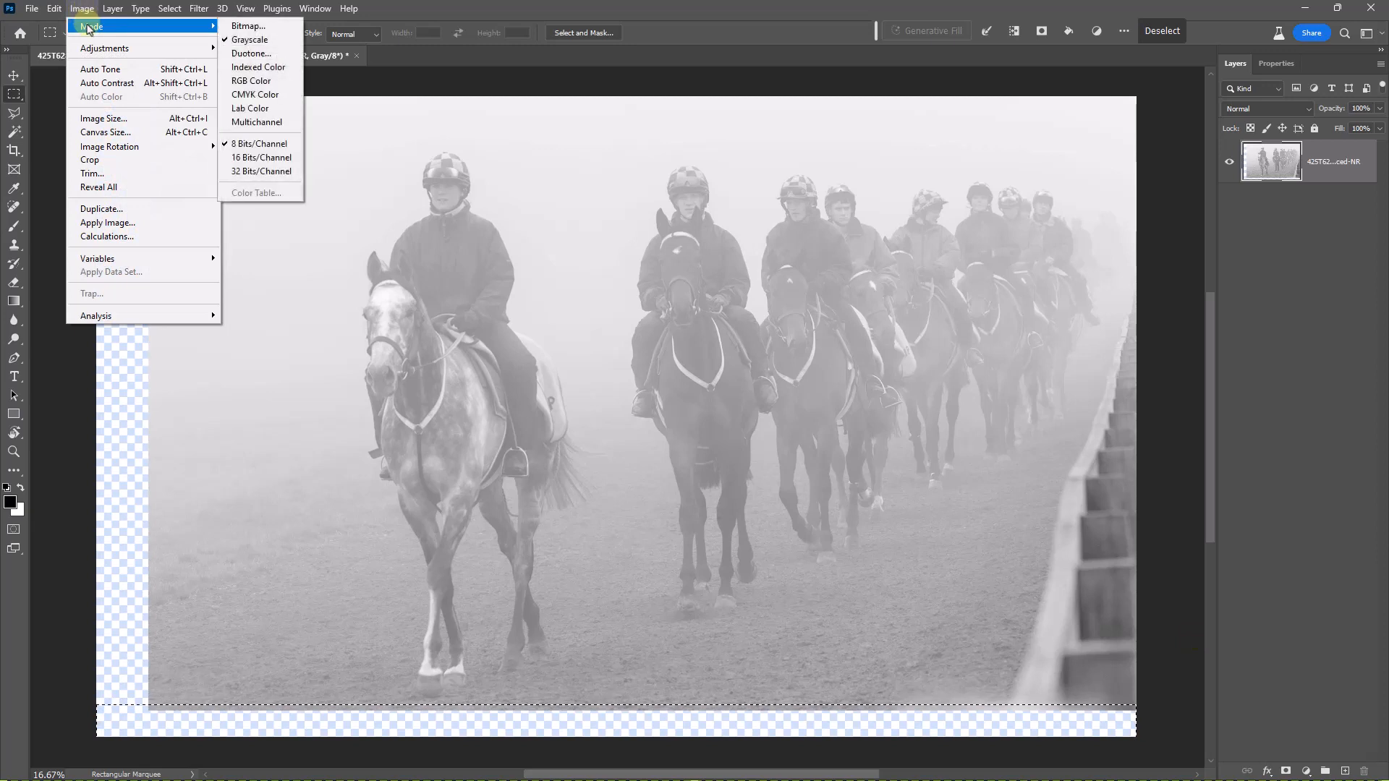
left_click(235, 86)
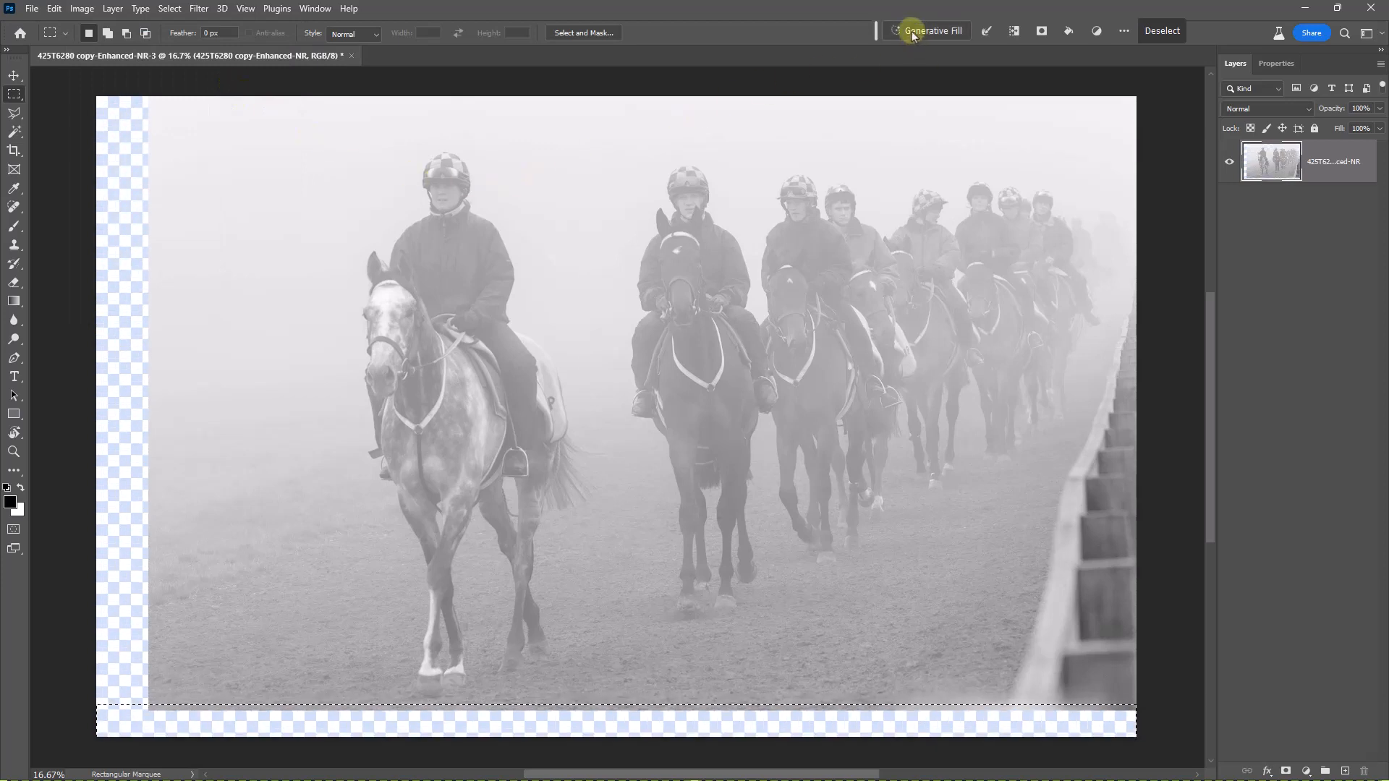
left_click(914, 32)
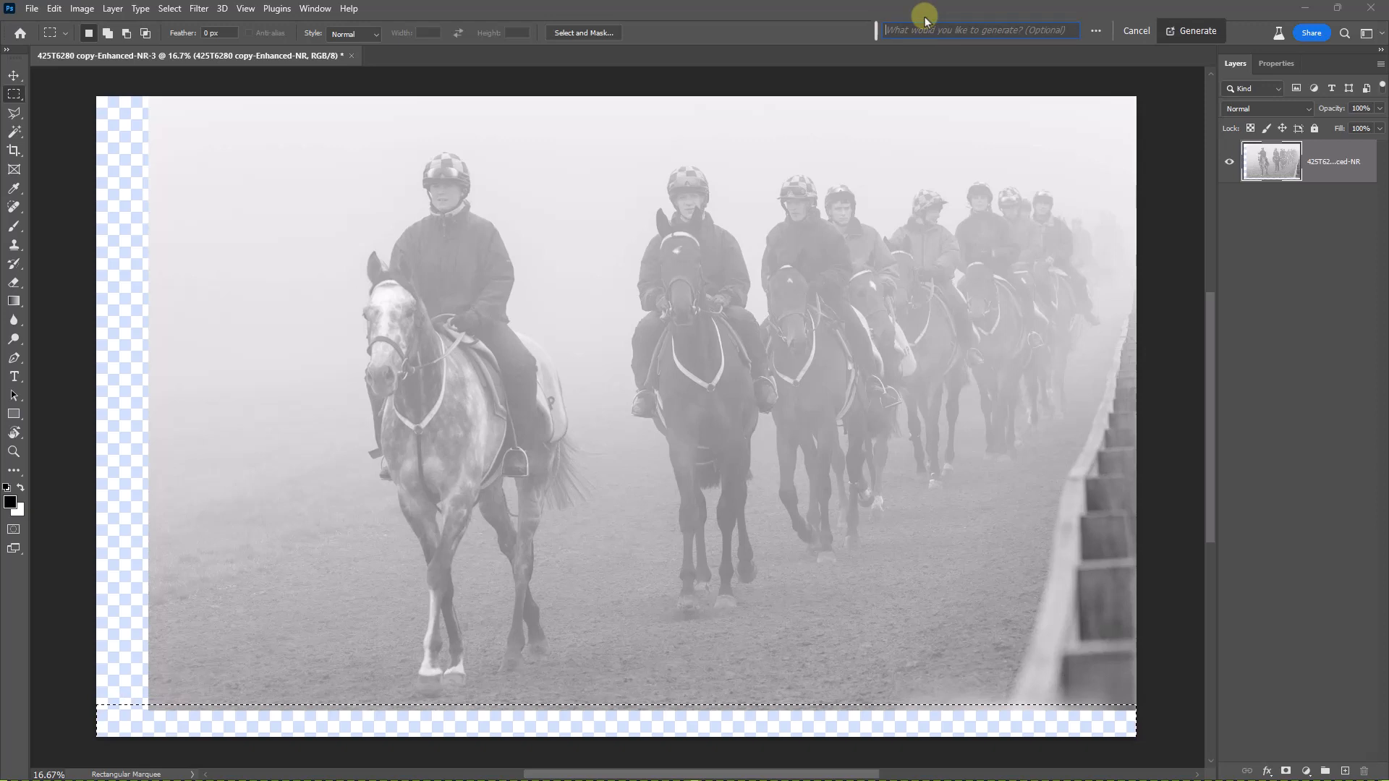
key("Return")
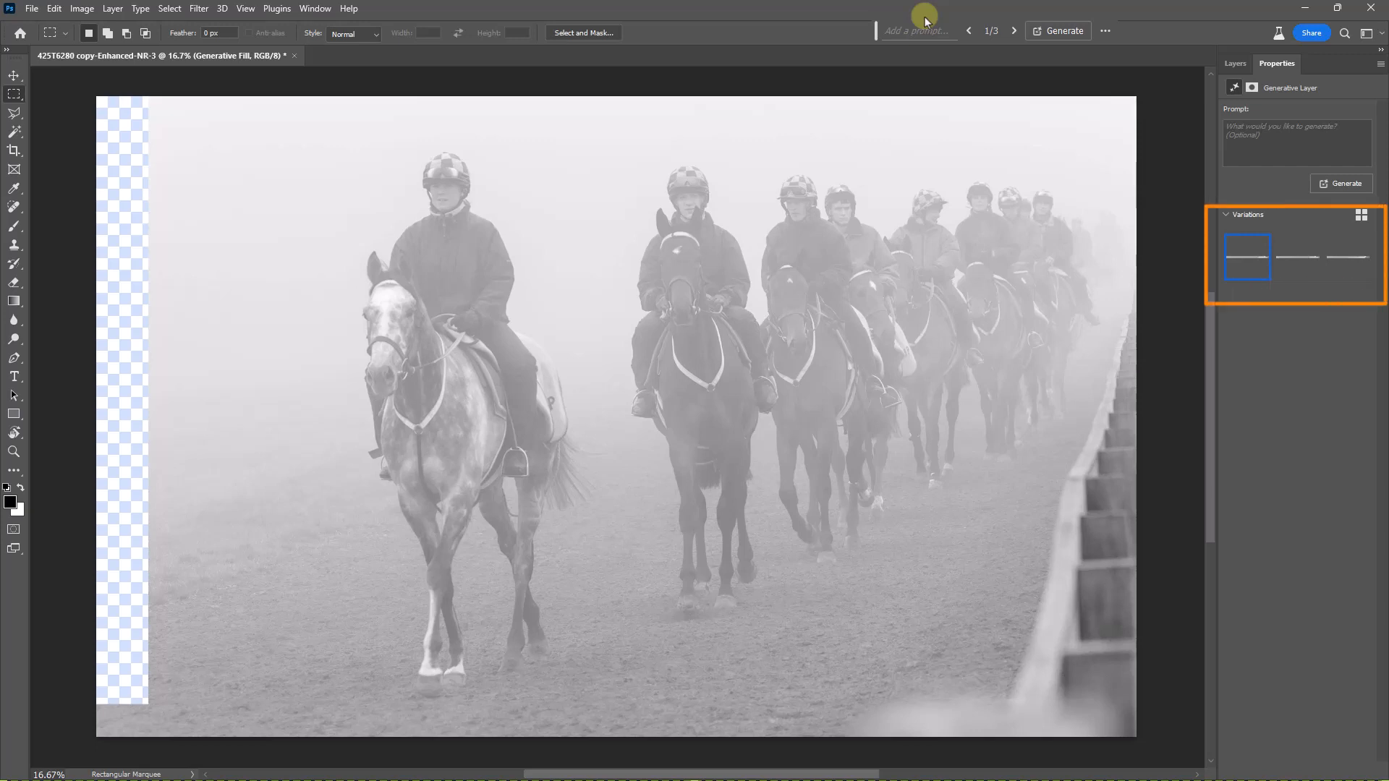
Select the transparent strip along the photo's left edge, slightly overlapping the image, and fill it with Generative Fill using no prompt
mouse_move(78, 92)
left_mouse_down()
mouse_move(130, 682)
mouse_move(154, 745)
left_mouse_up()
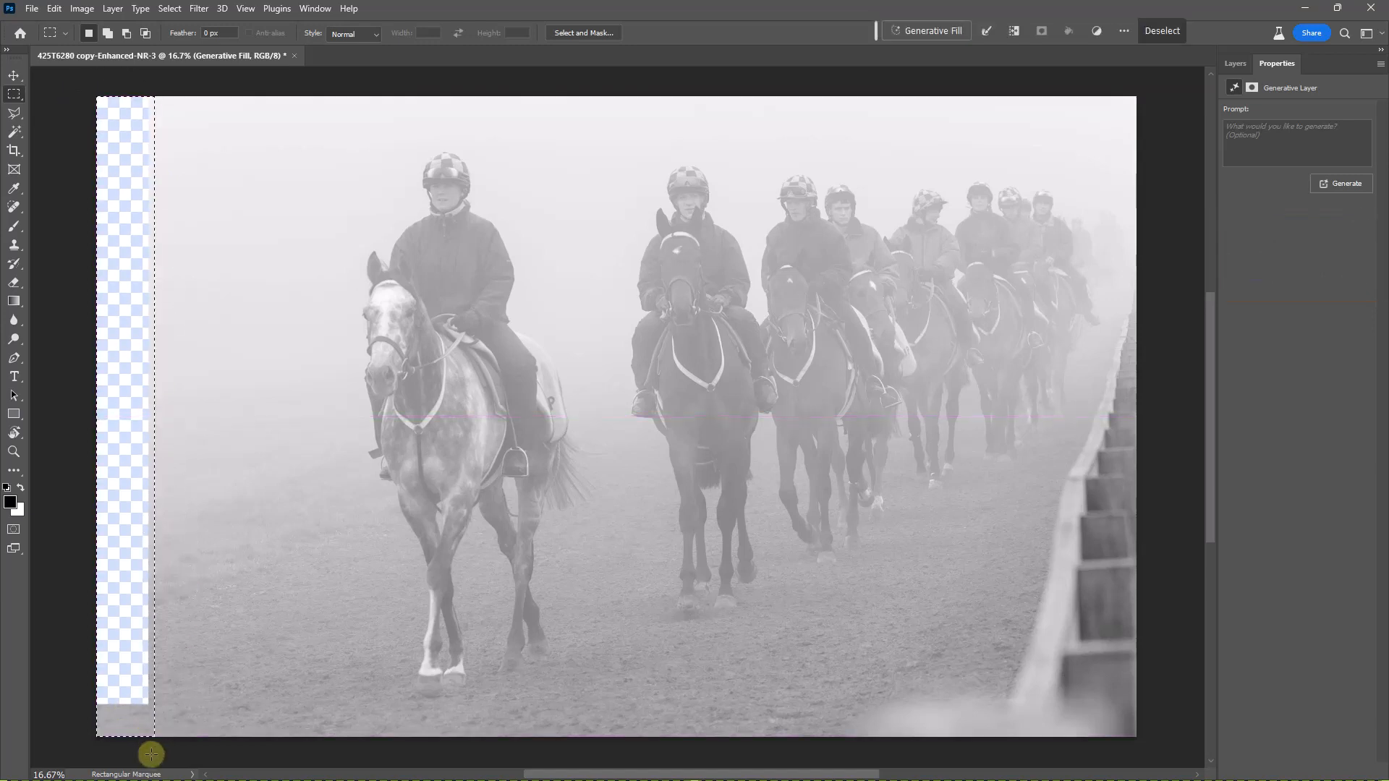
left_click(910, 29)
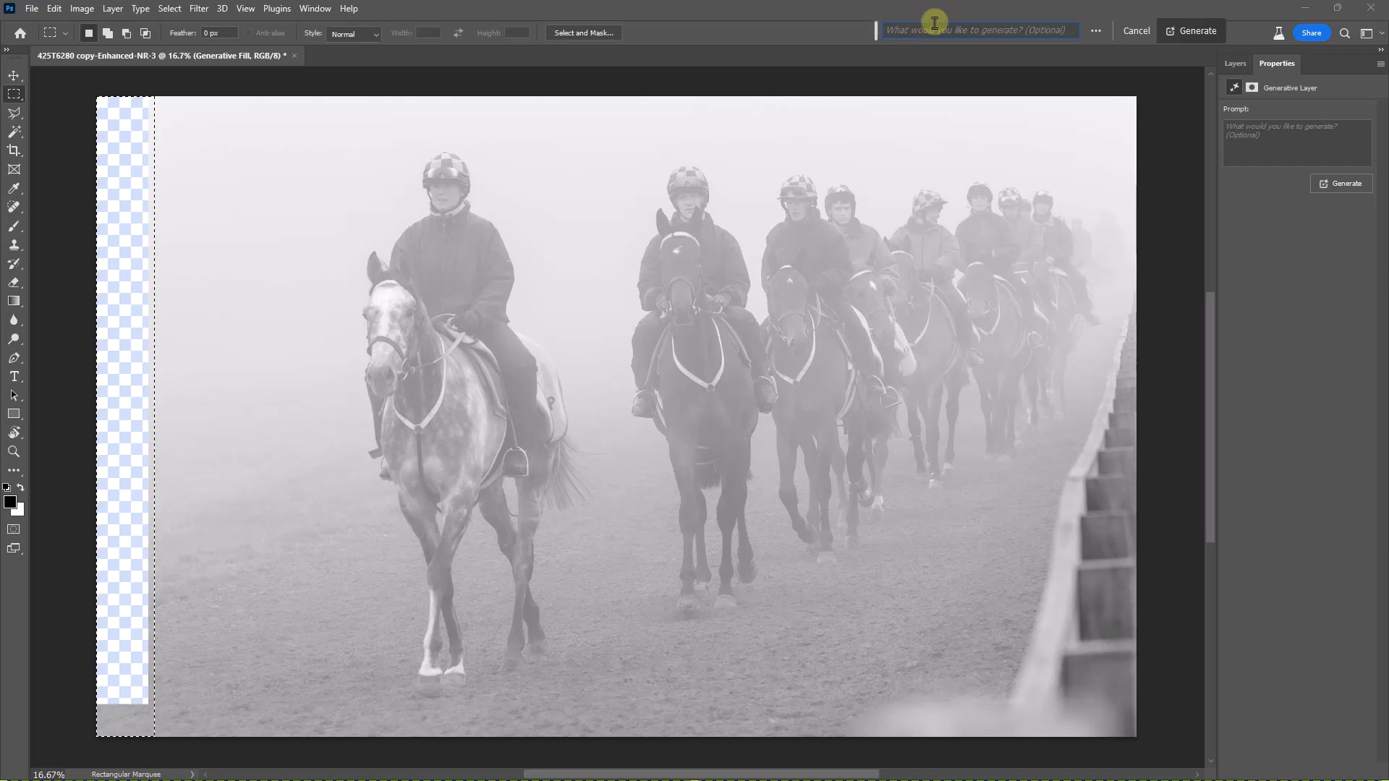
key("Return")
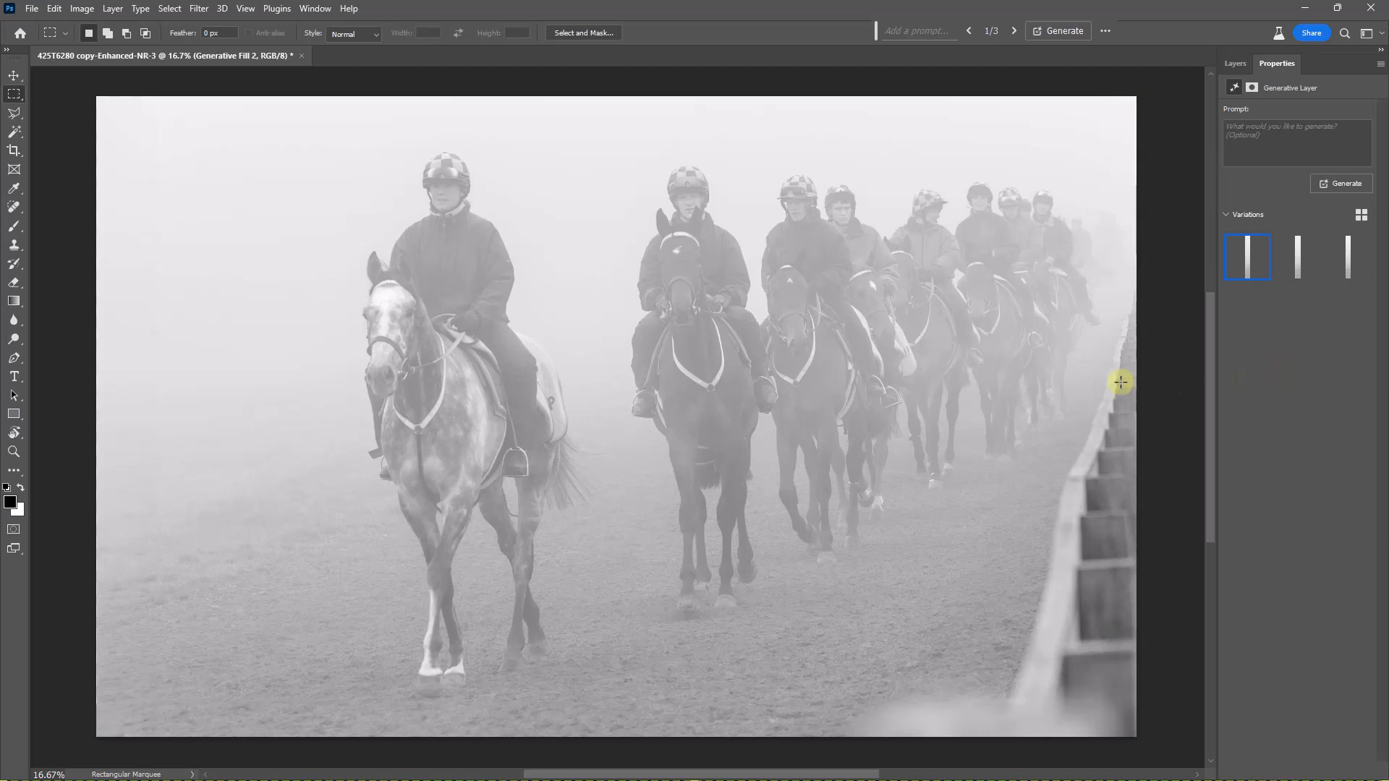
Outline the fence and the blurred patch in the photo's lower-right corner with the Polygonal Lasso, closing the selection outside the canvas
left_click(17, 115)
left_click(17, 115)
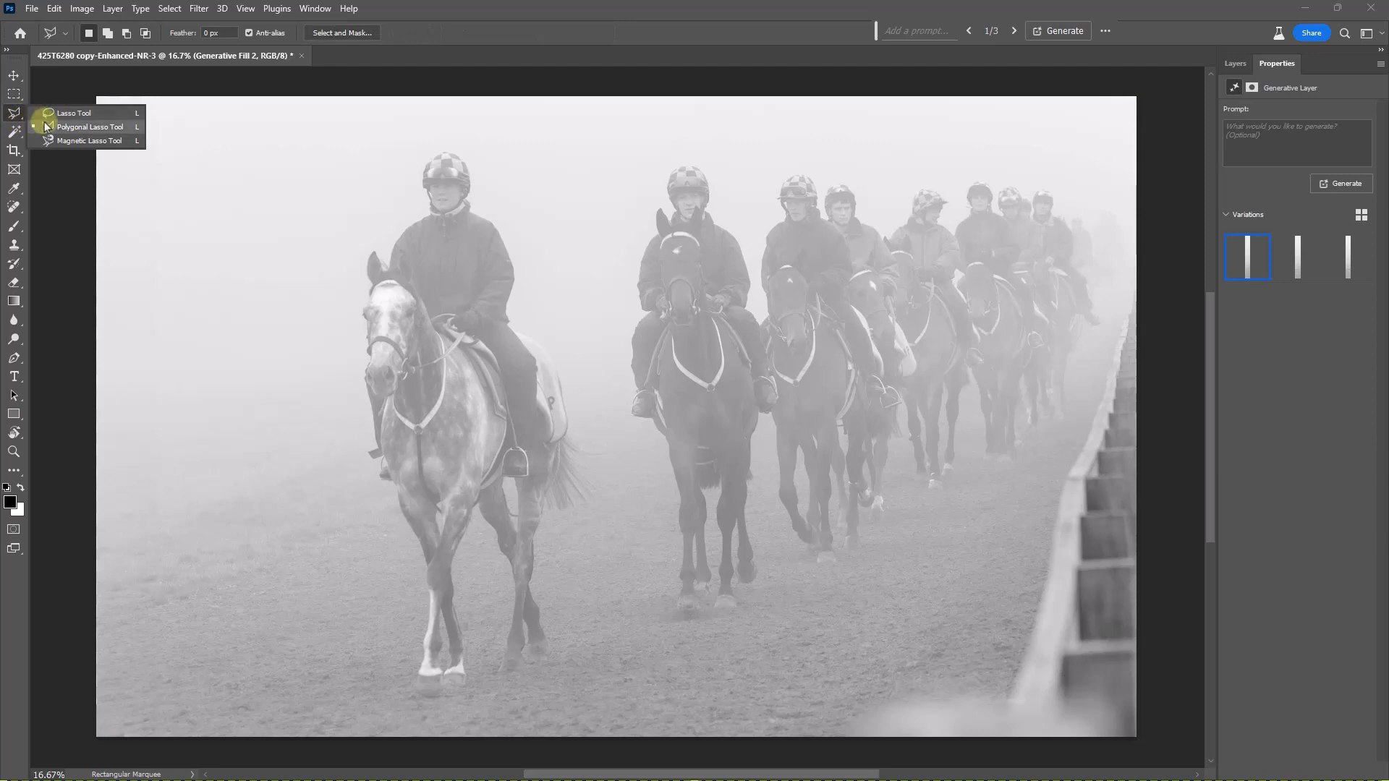
left_click(69, 128)
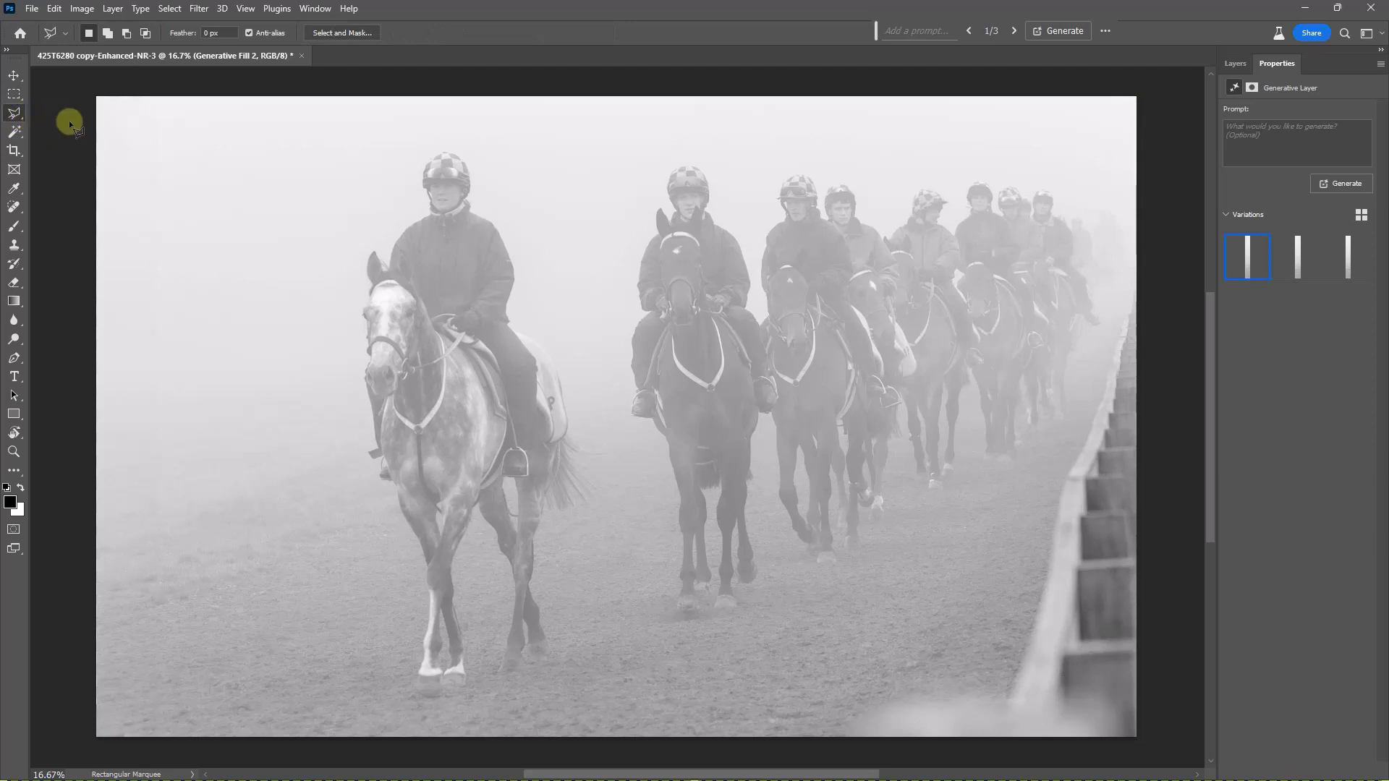
left_click(1144, 236)
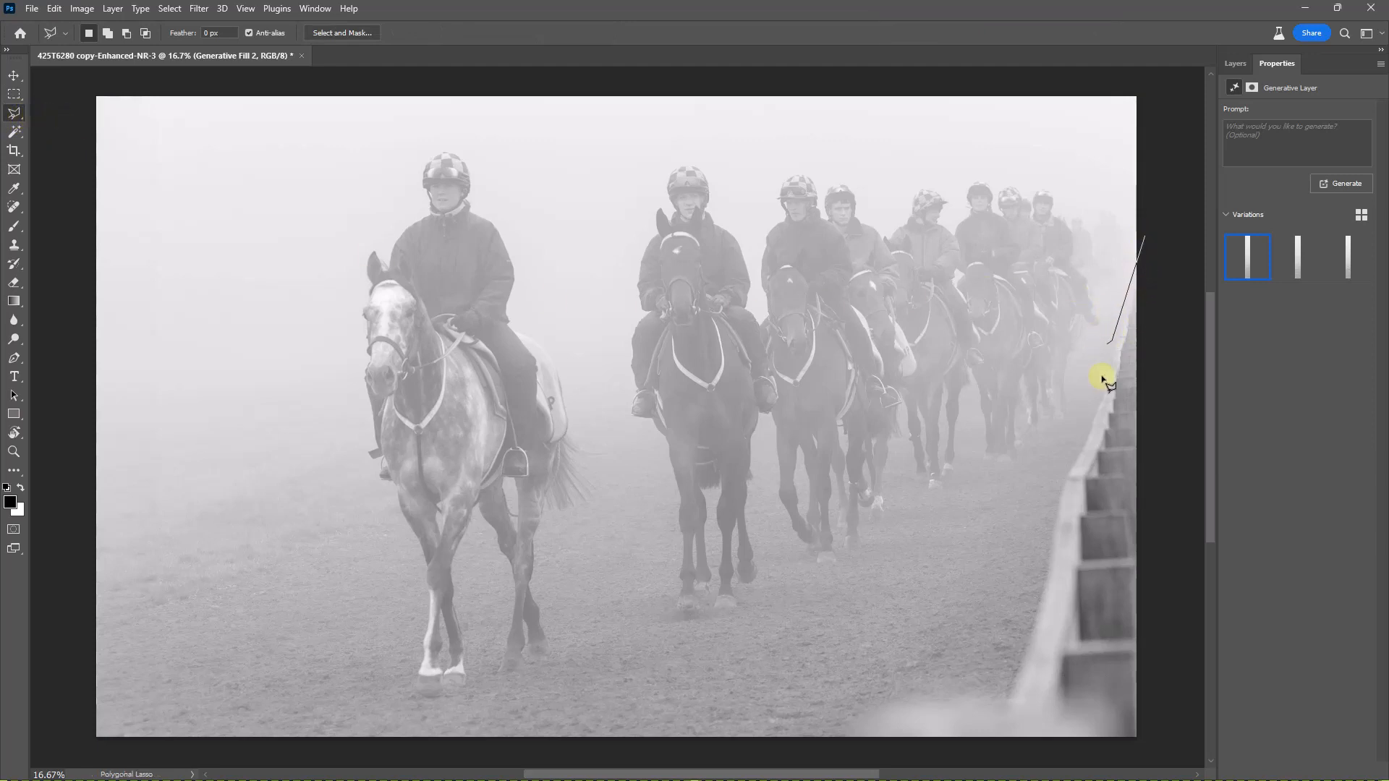
left_click(1040, 528)
left_click(998, 675)
left_click(848, 692)
left_click(817, 709)
left_click(803, 734)
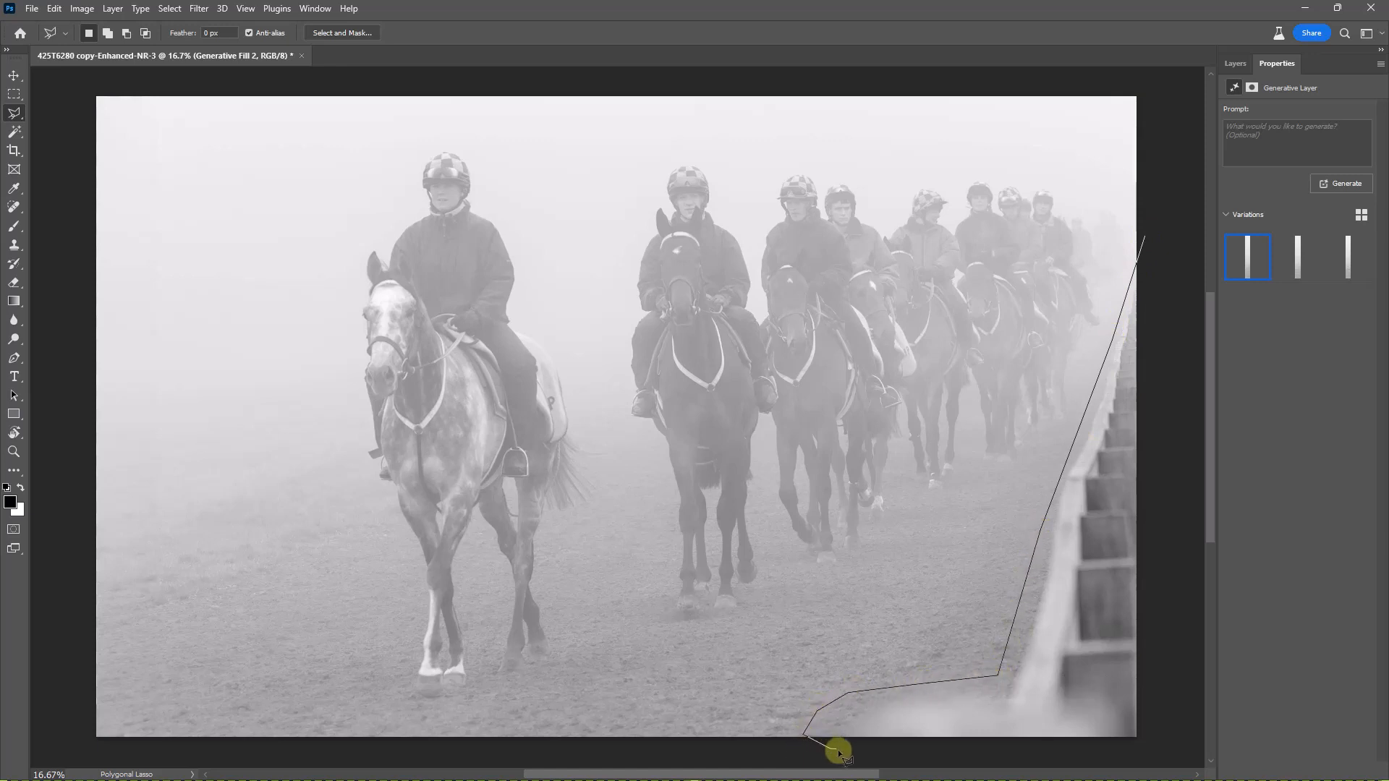
left_click(830, 747)
left_click(1160, 746)
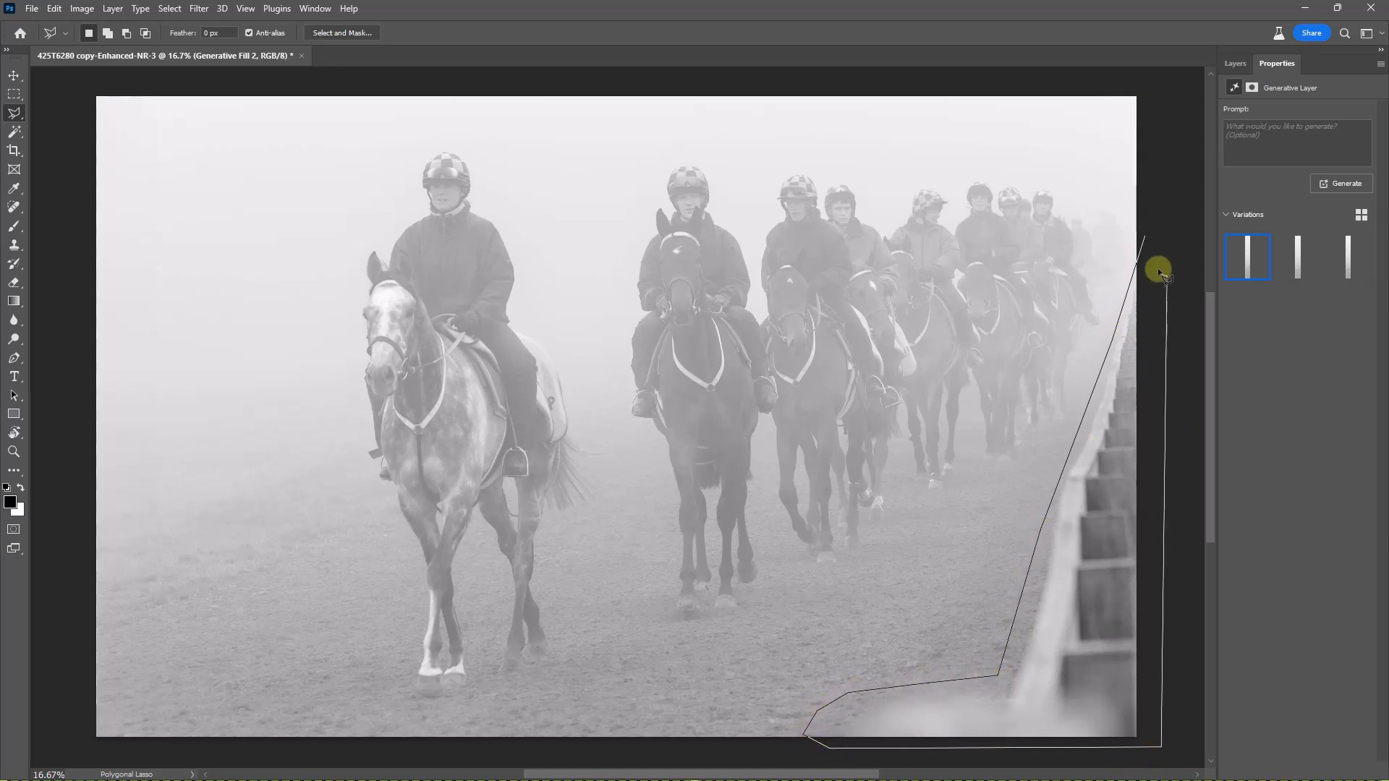
left_click(1144, 239)
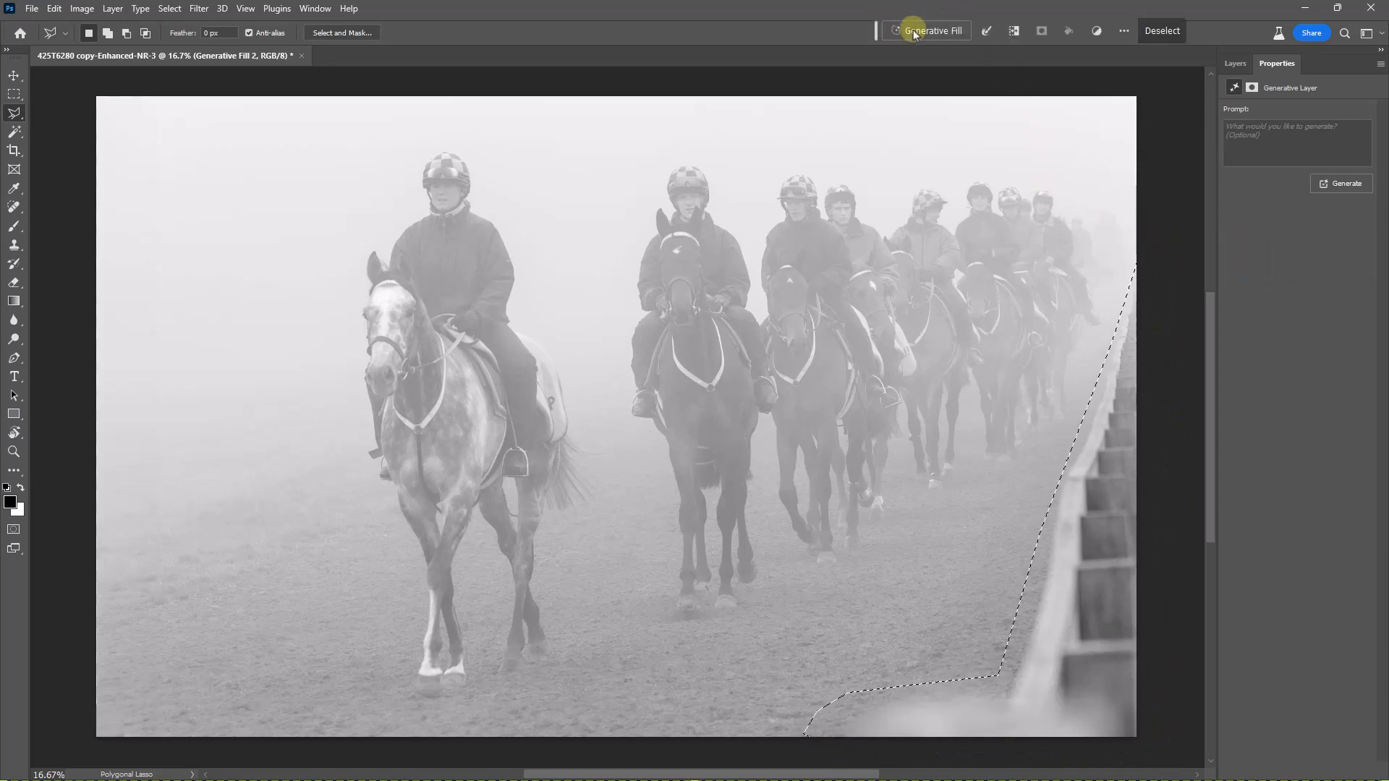
Replace the selected fence area using Generative Fill with no prompt, compare the variations and choose the second one
left_click(910, 33)
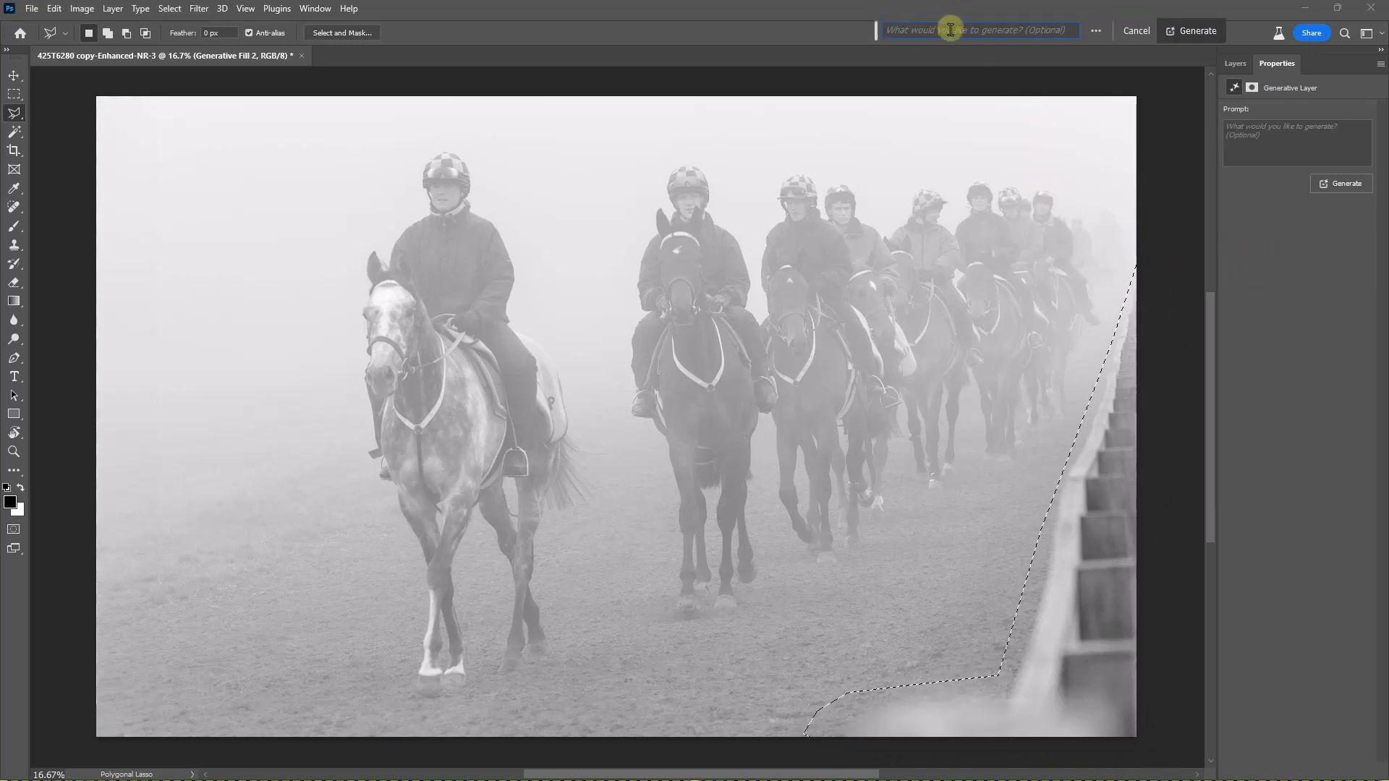
key("Return")
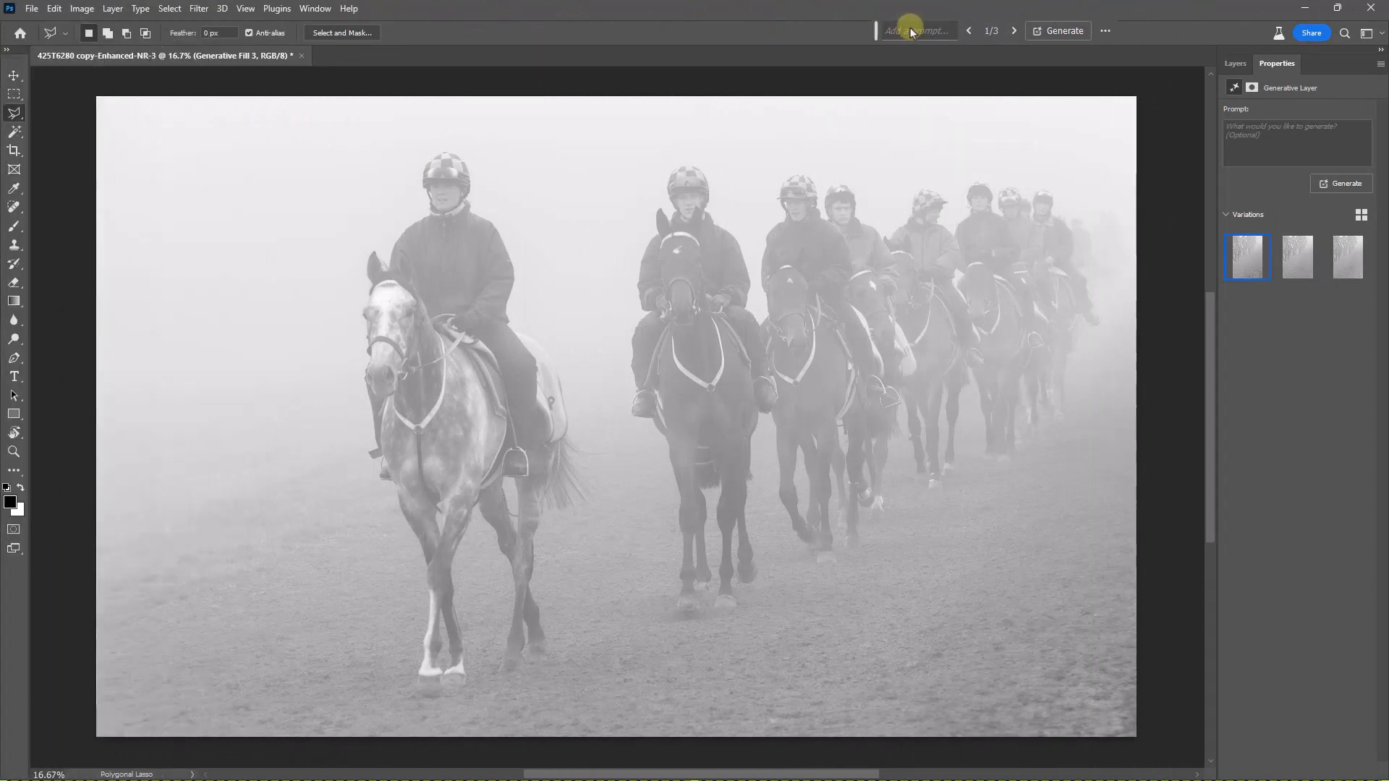
left_click(1299, 262)
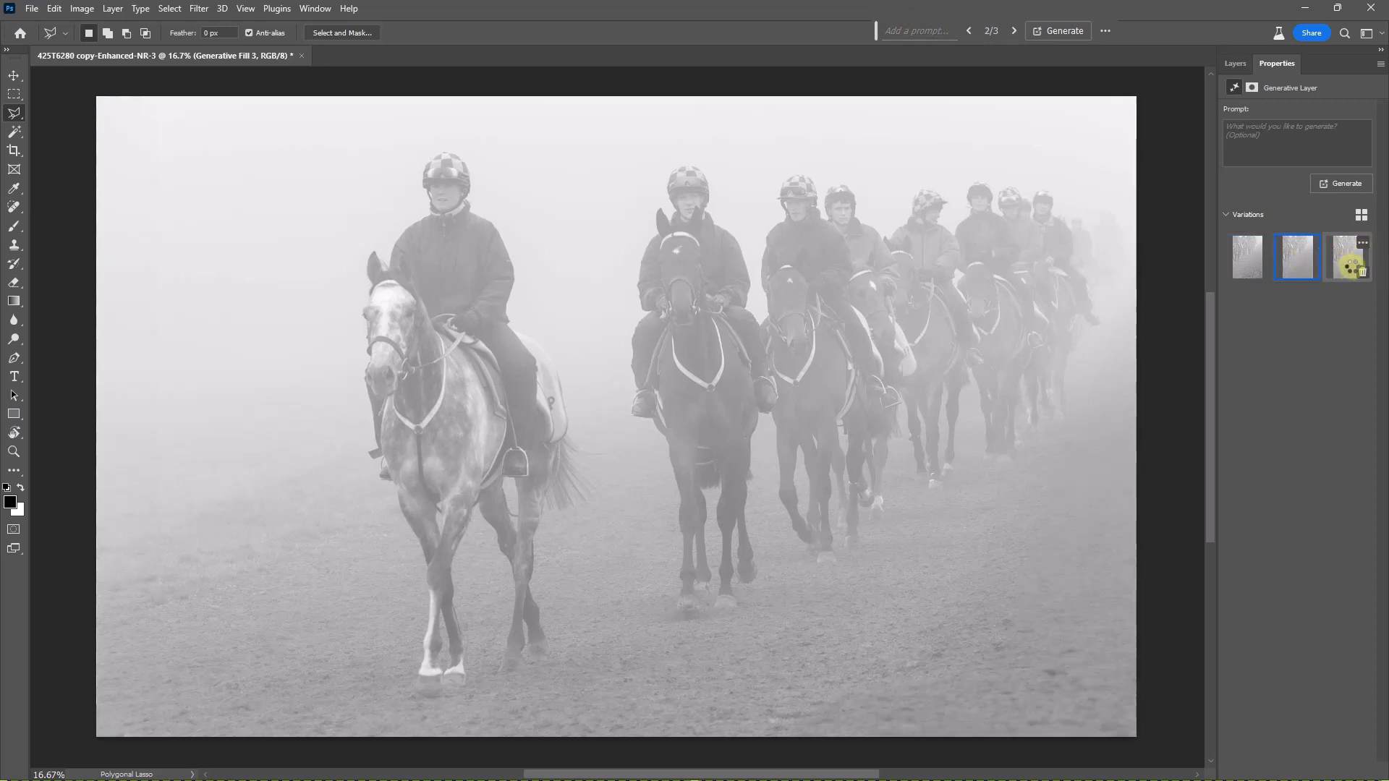
left_click(1350, 269)
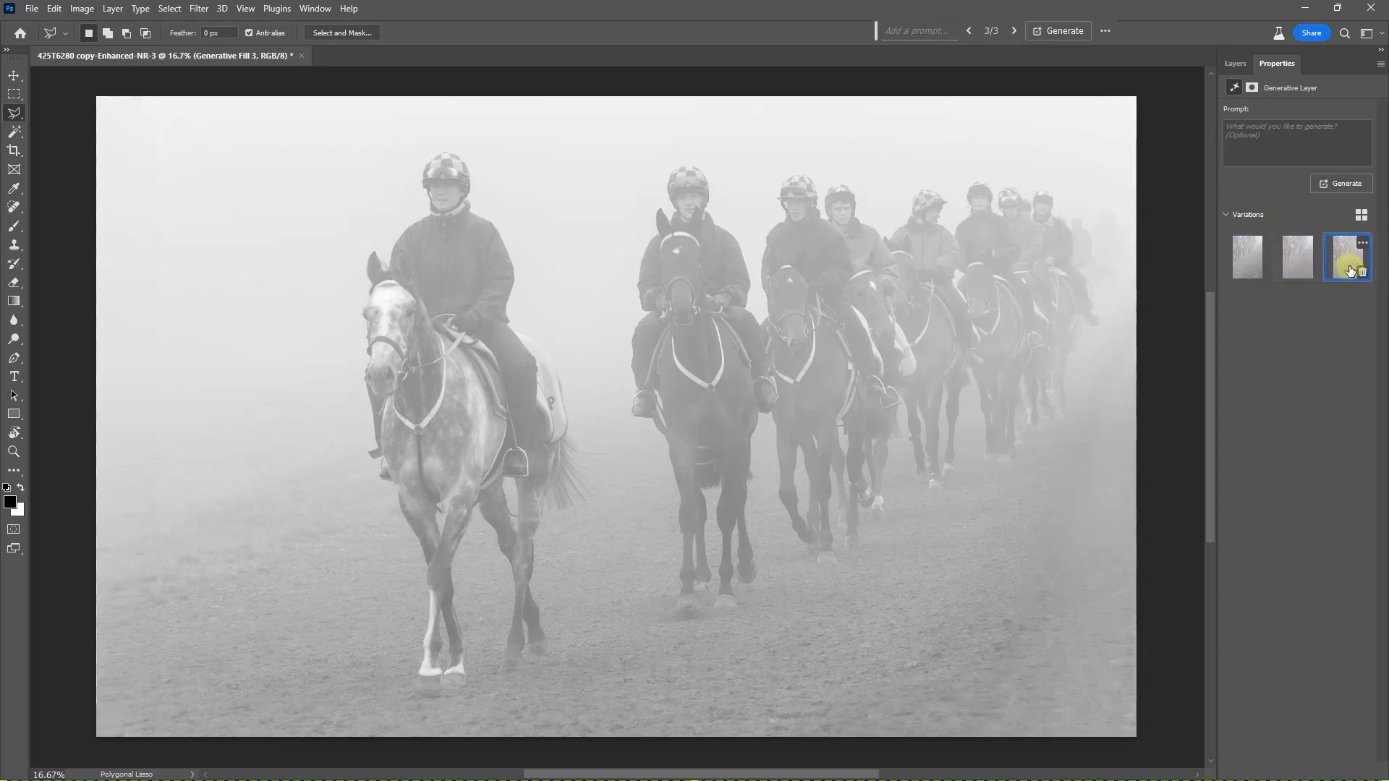
left_click(1298, 256)
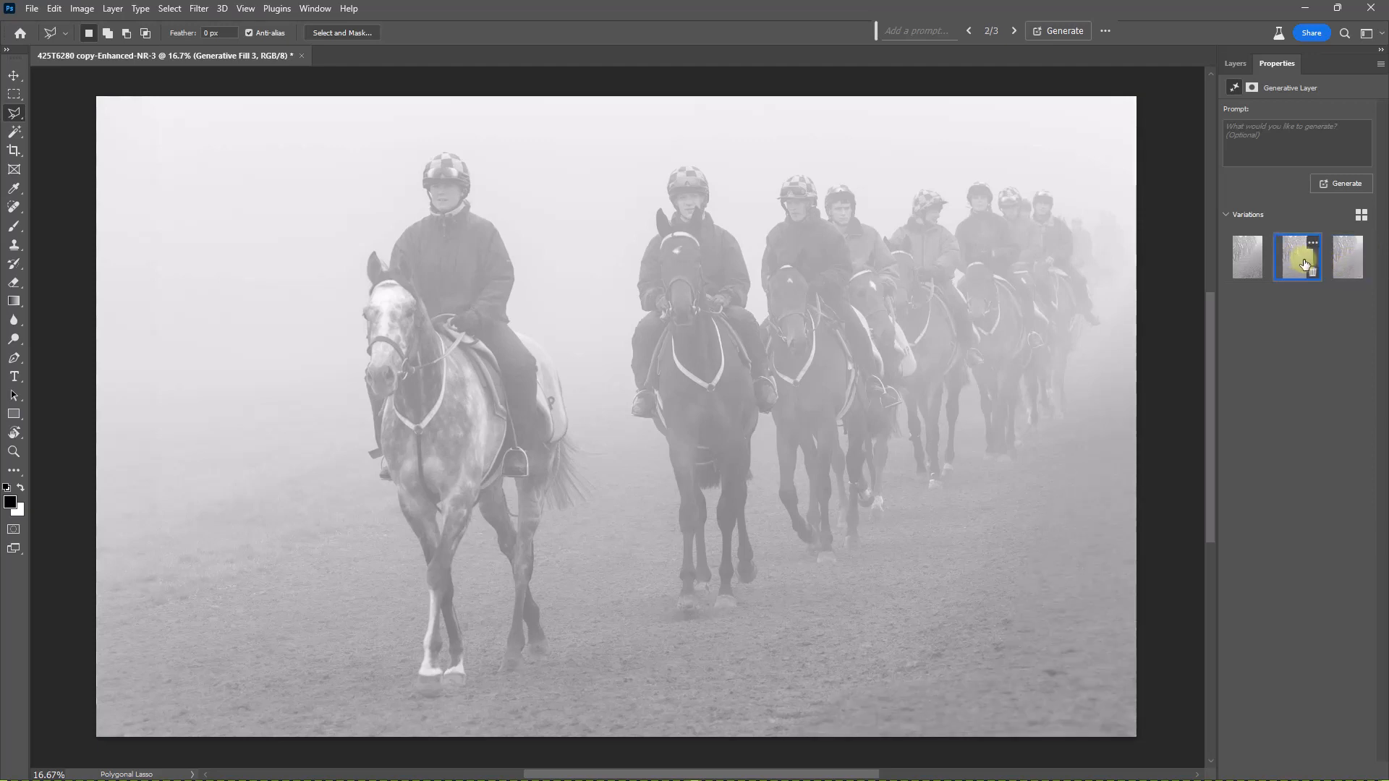
left_click(1254, 260)
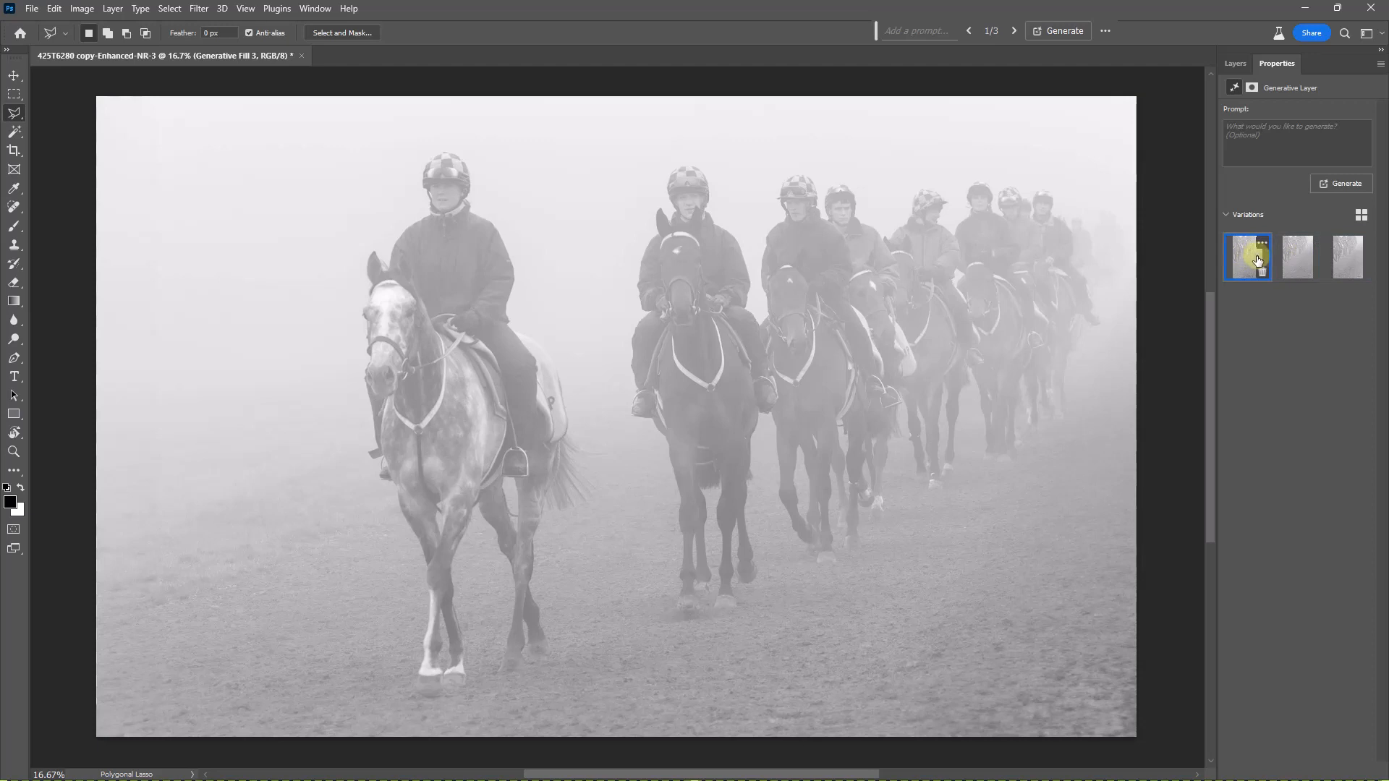
left_click(1296, 259)
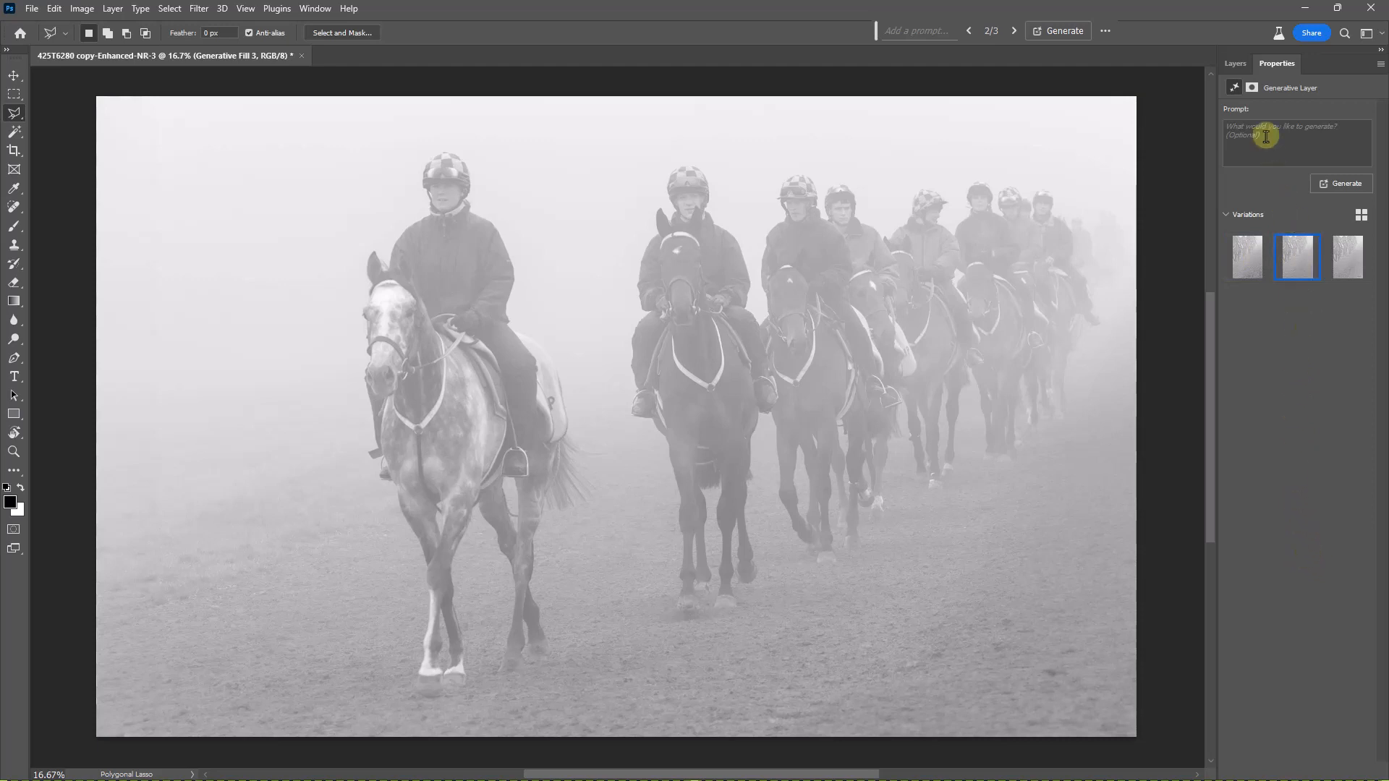
Hide all three generative layers, then show them one by one from the lowest up to compare each fill with the original photo
left_click(1236, 63)
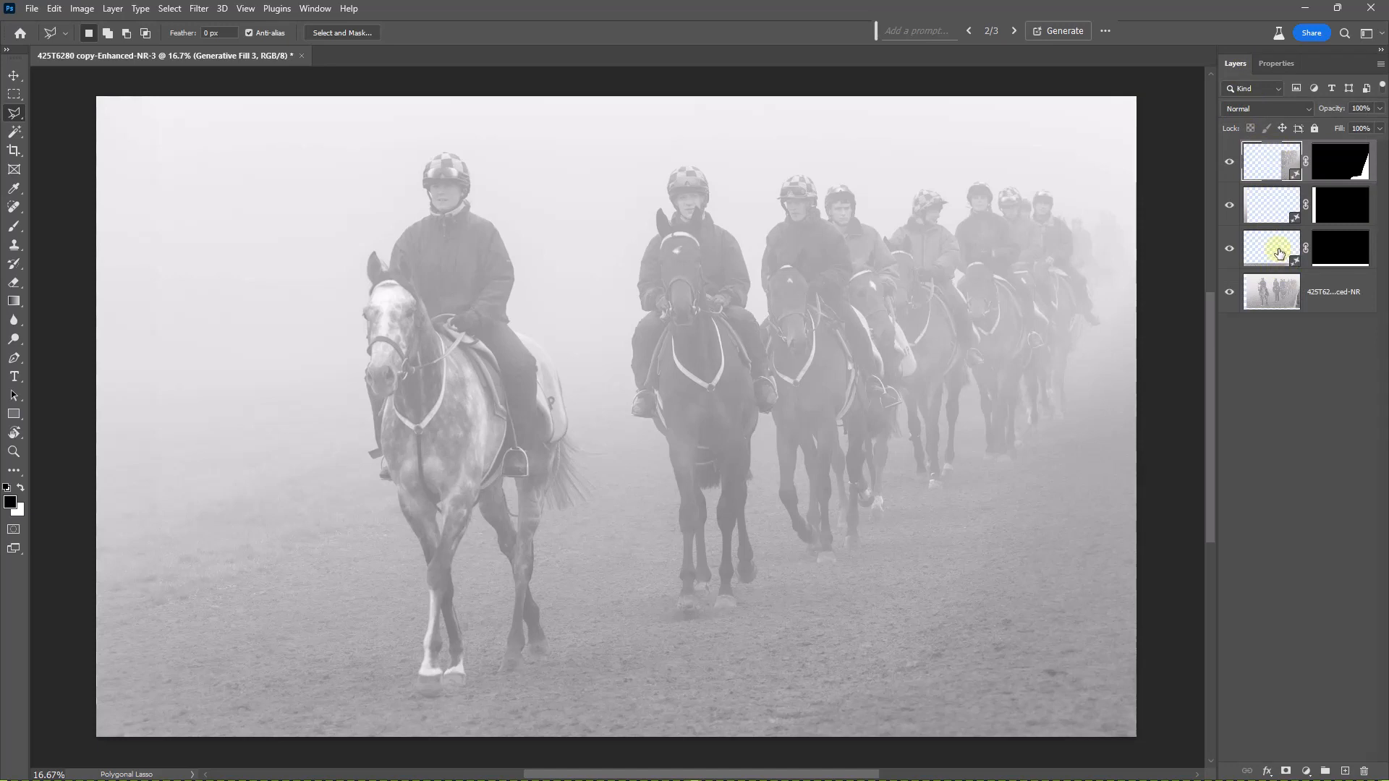
left_click(1229, 248)
left_click(1229, 205)
left_click(1228, 155)
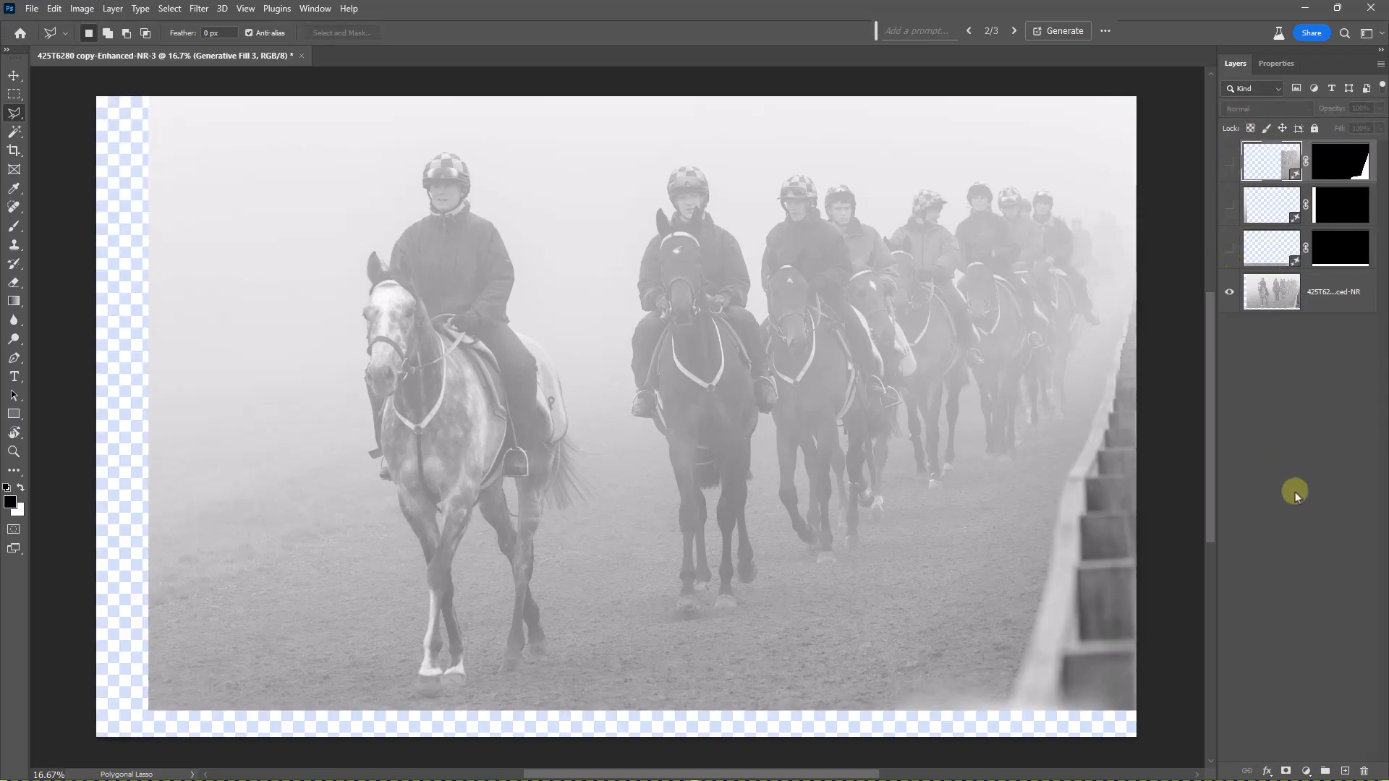
left_click(1230, 250)
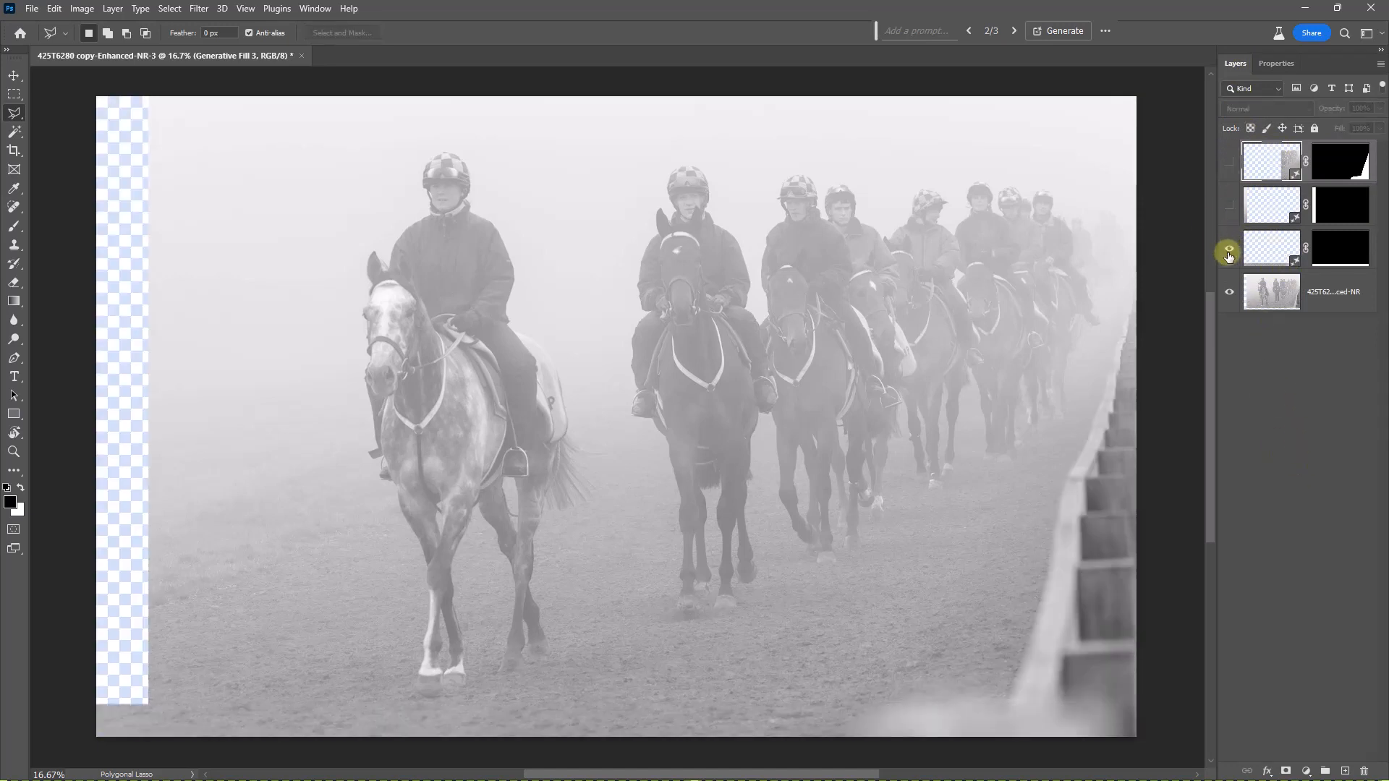
left_click(1228, 206)
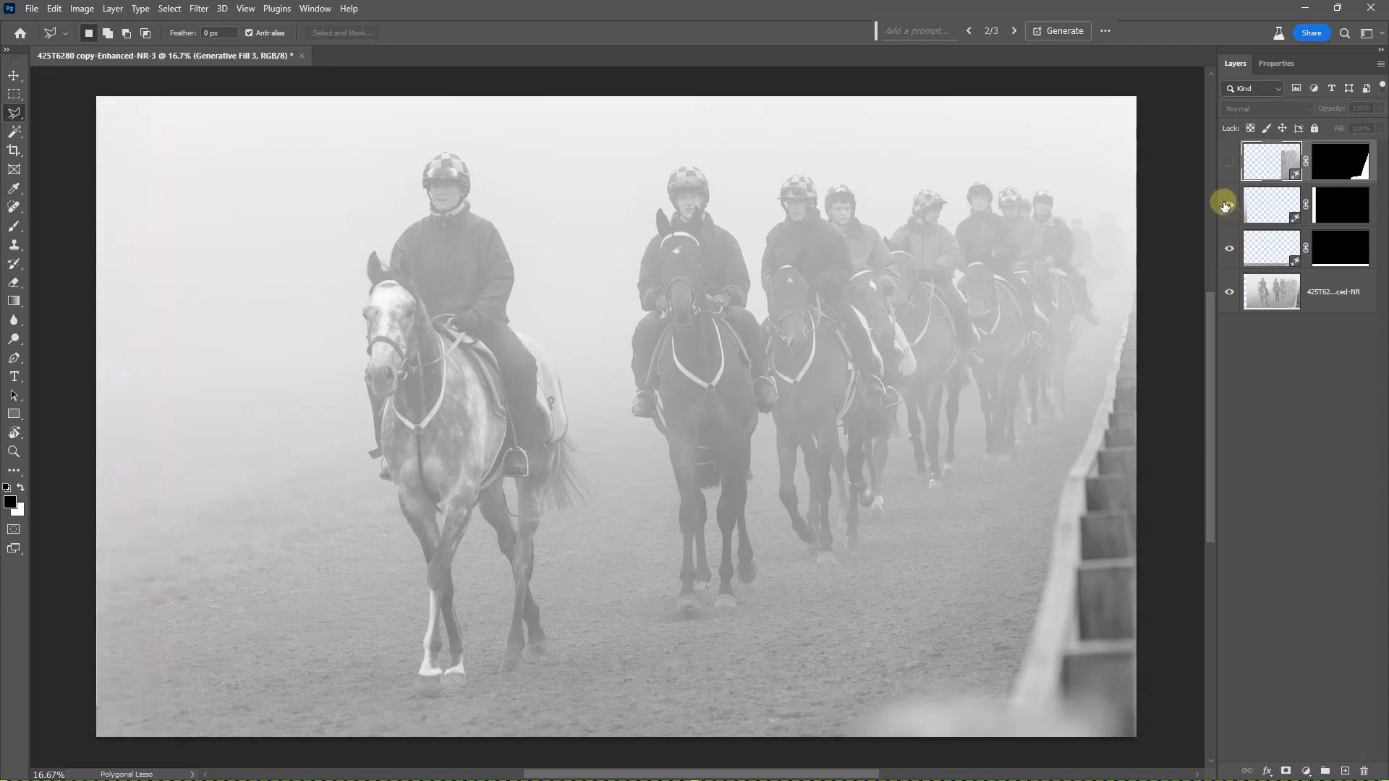
left_click(1228, 162)
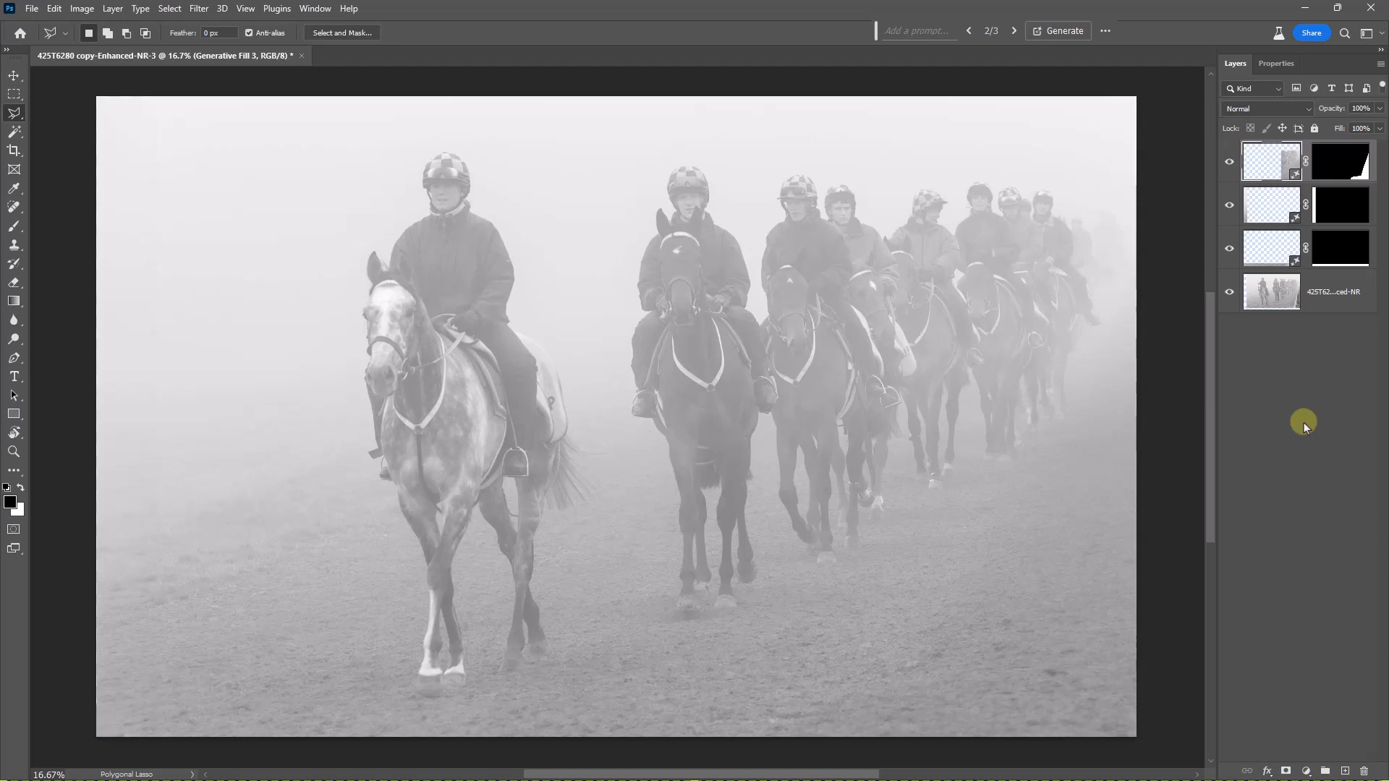
Flatten the generative layers and the photo into a single background layer
left_click(1380, 65)
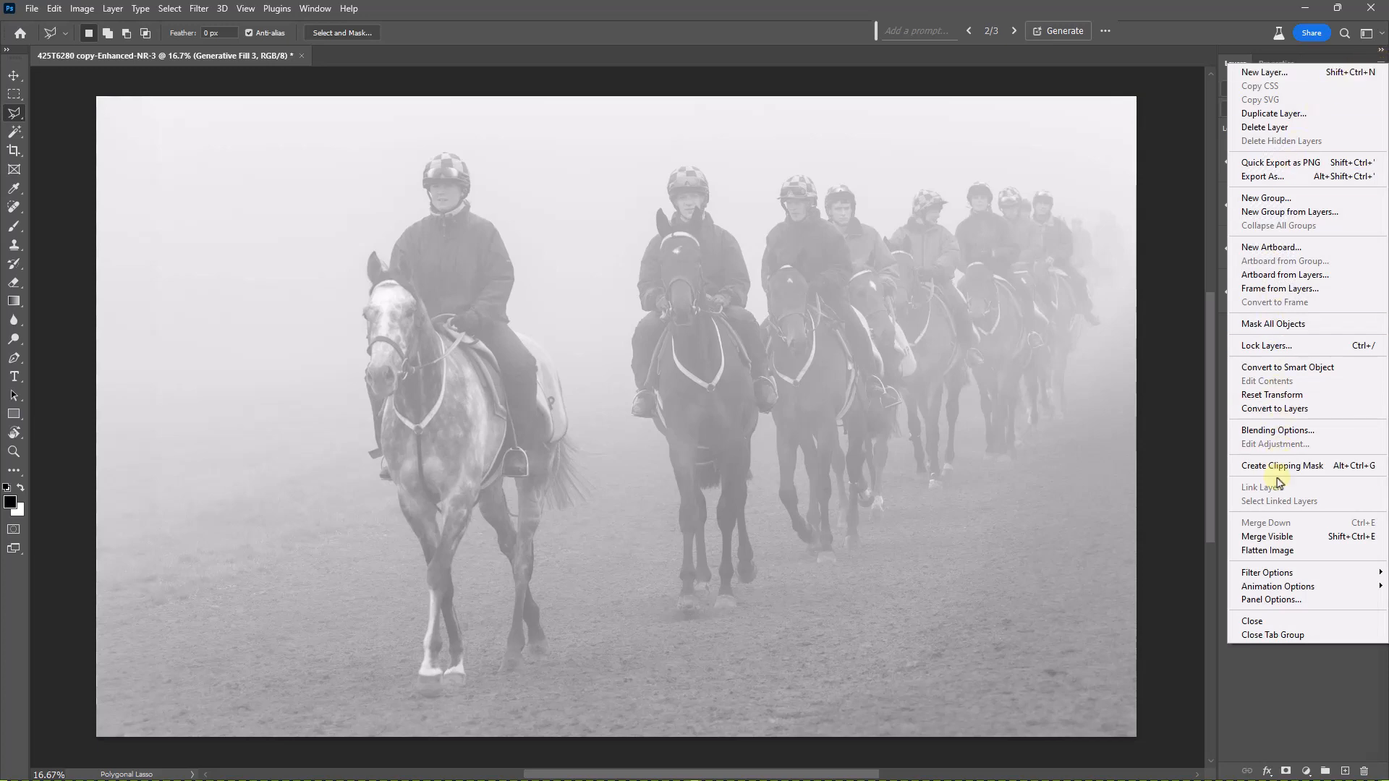
left_click(1275, 551)
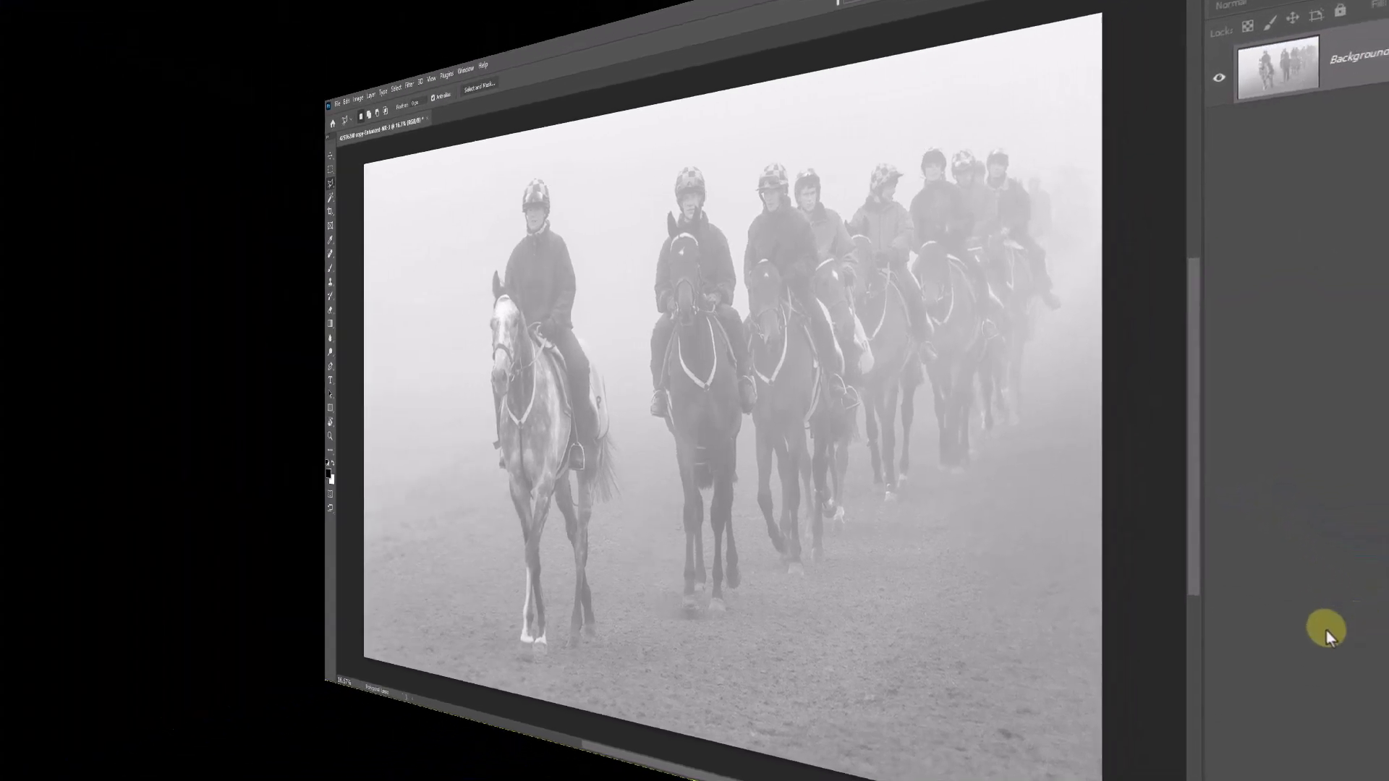